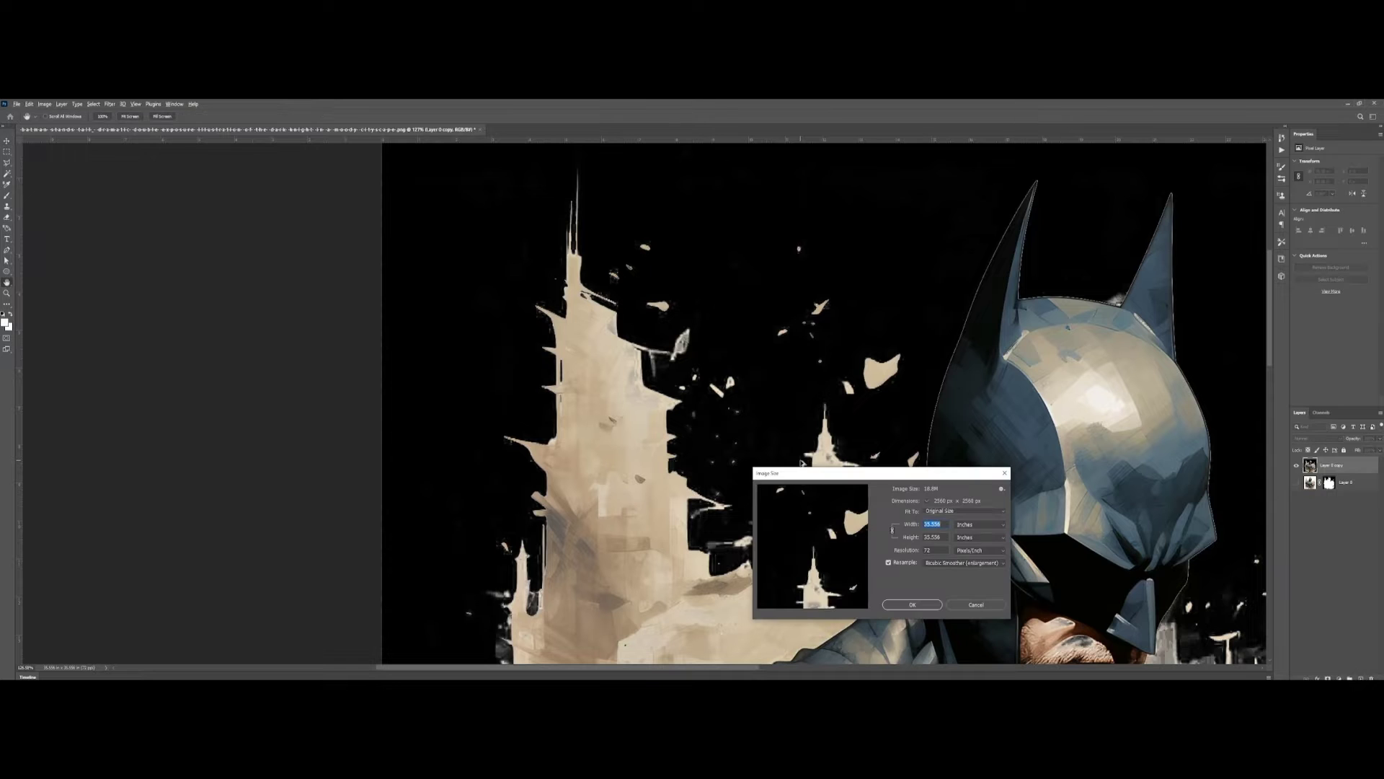
Resize the image to a height of 12 inches at a resolution of 300 pixels/inch
{"action": "key", "text": "Escape"}
{"action": "scroll", "coordinate": [814, 429], "scroll_direction": "down", "scroll_amount": 4}
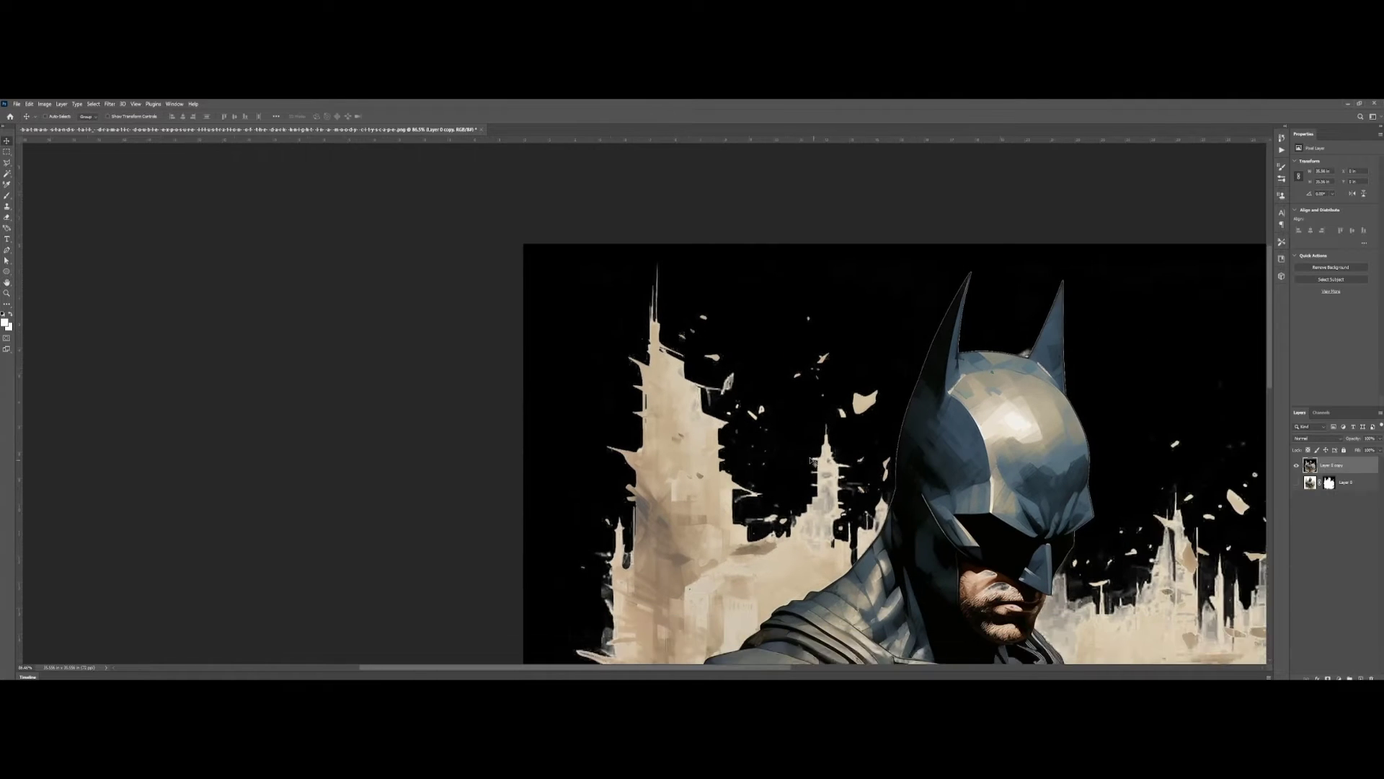
{"action": "key", "text": "ctrl+0"}
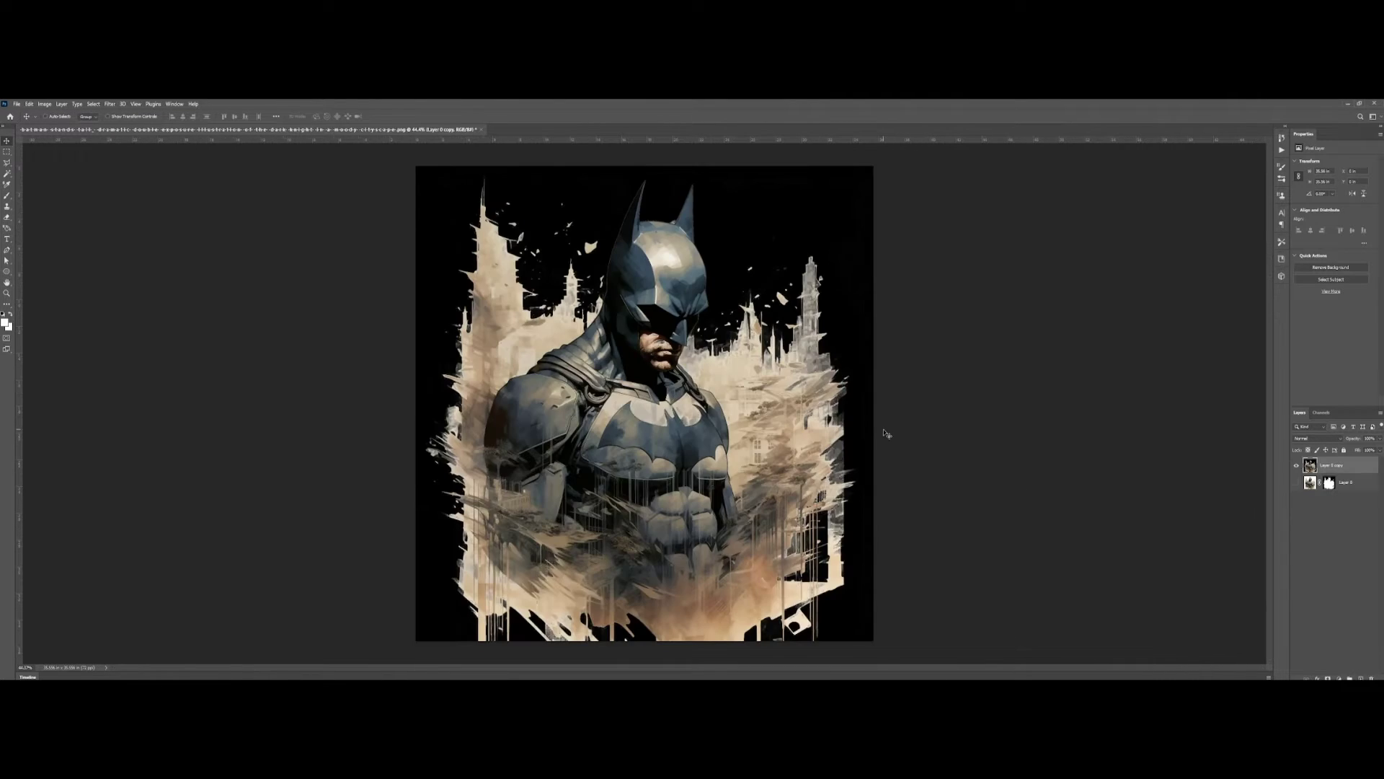
{"action": "key", "text": "ctrl+alt+i"}
{"action": "type", "text": "300"}
{"action": "key", "text": "shift+Tab"}
{"action": "type", "text": "12"}
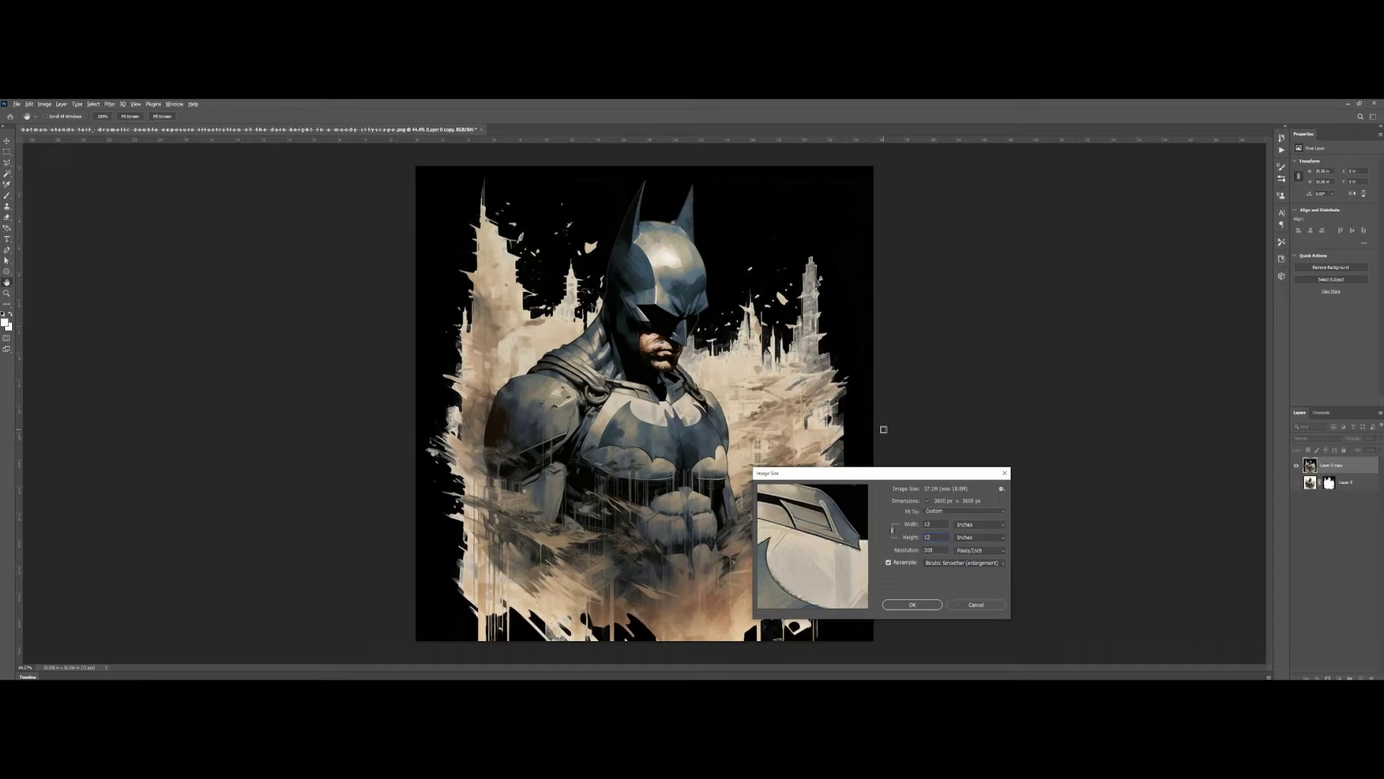
{"action": "key", "text": "Return"}
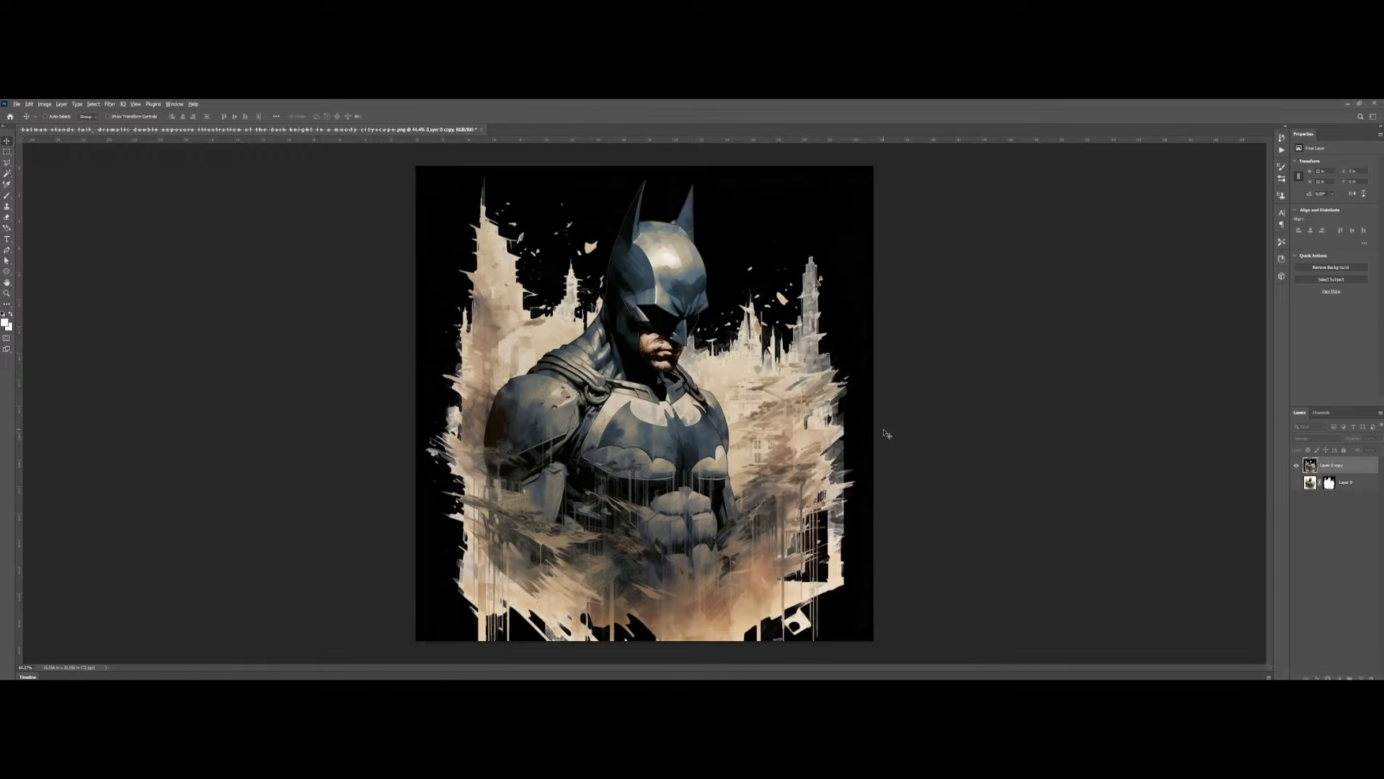
{"action": "key", "text": "ctrl+0"}
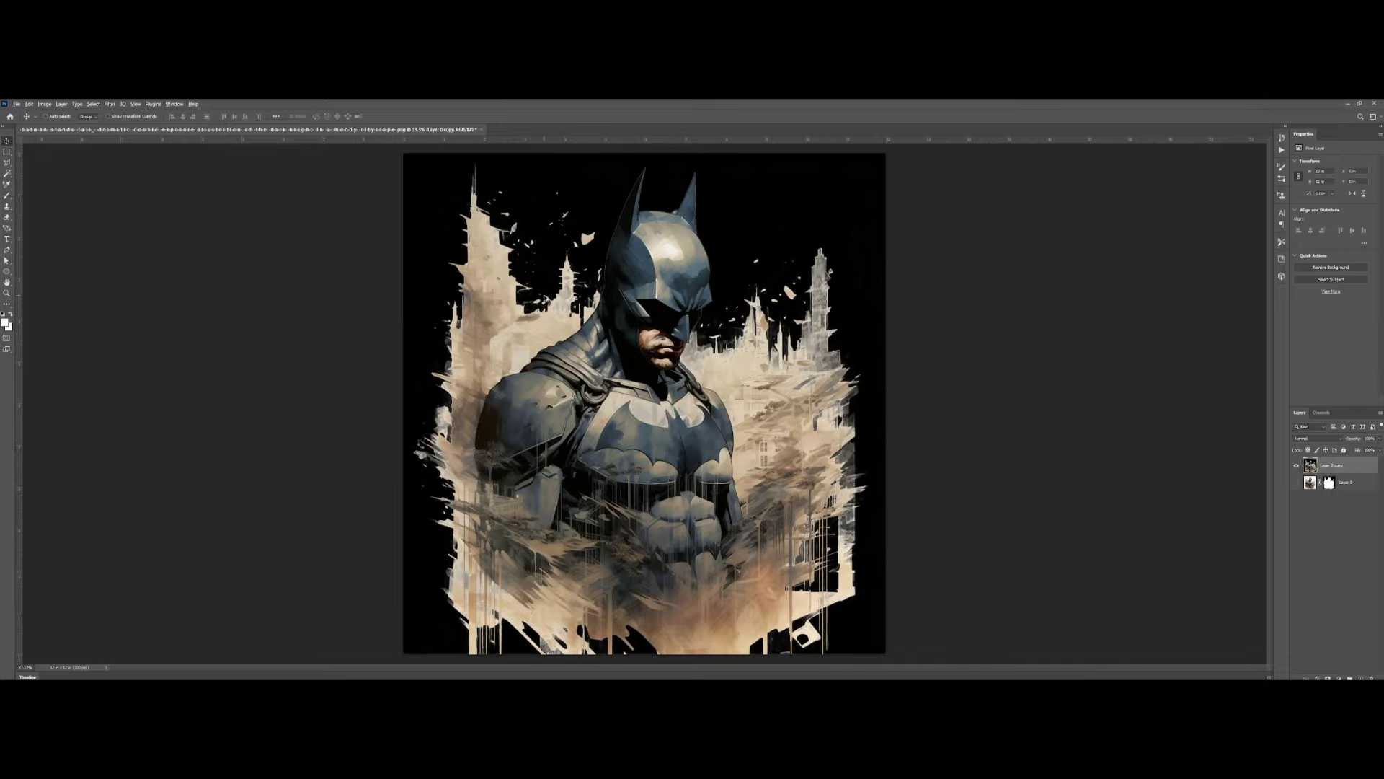
Examine the resized Batman artwork up close and as a whole, and review its image size settings
{"action": "scroll", "coordinate": [547, 299], "scroll_direction": "up", "scroll_amount": 5}
{"action": "scroll", "coordinate": [547, 299], "scroll_direction": "down", "scroll_amount": 4}
{"action": "scroll", "coordinate": [836, 376], "scroll_direction": "up", "scroll_amount": 9}
{"action": "left_click_drag", "start_coordinate": [863, 398], "coordinate": [813, 391]}
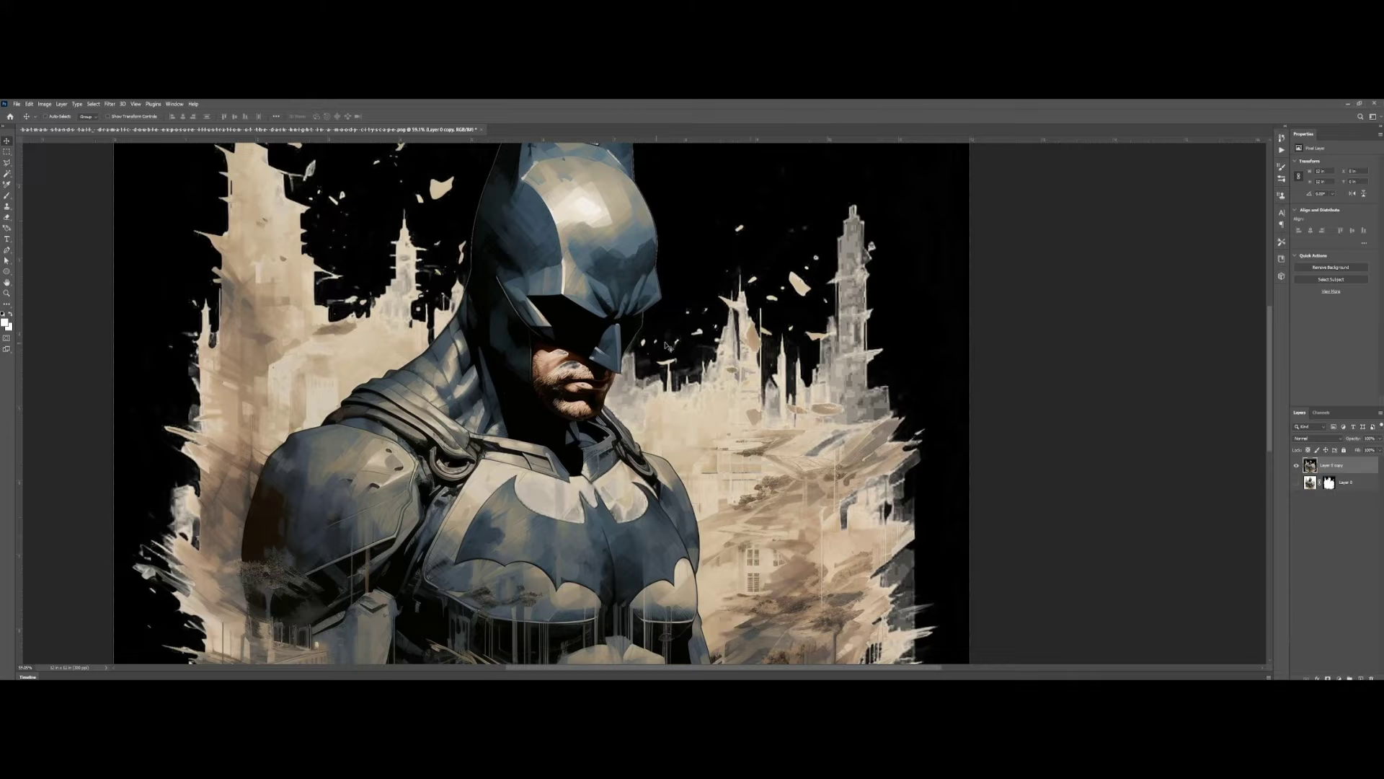
{"action": "left_click_drag", "start_coordinate": [851, 286], "coordinate": [758, 395]}
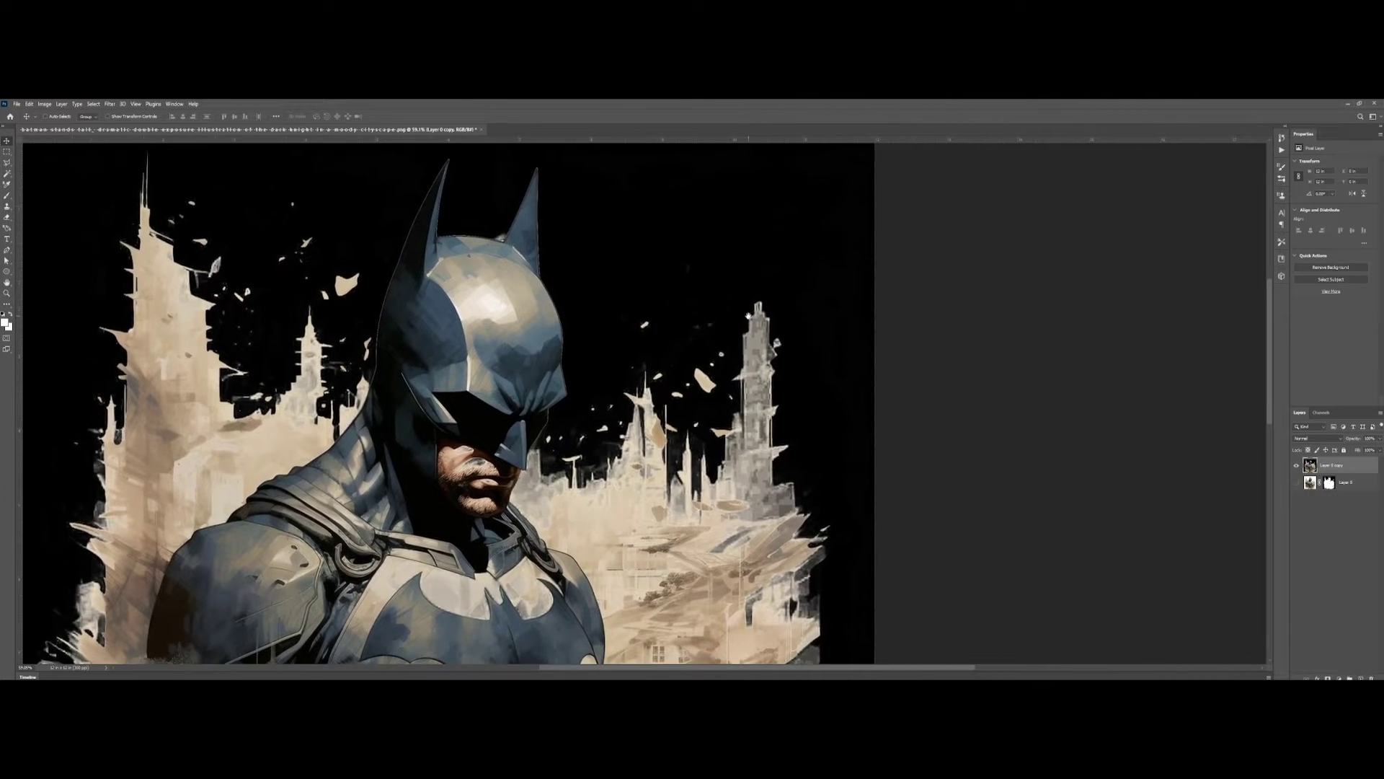
{"action": "scroll", "coordinate": [758, 401], "scroll_direction": "down", "scroll_amount": 2}
{"action": "scroll", "coordinate": [758, 400], "scroll_direction": "right", "scroll_amount": 1}
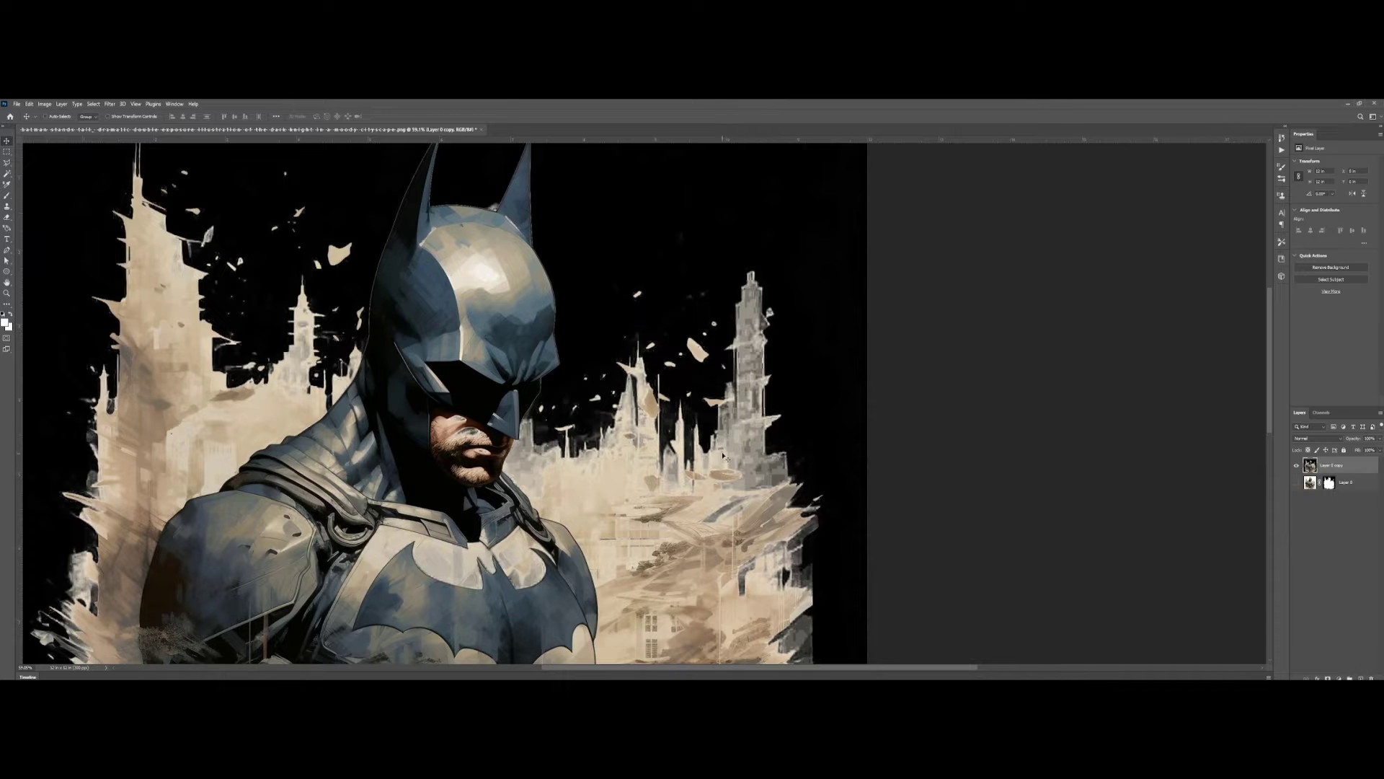
{"action": "scroll", "coordinate": [775, 423], "scroll_direction": "down", "scroll_amount": 4}
{"action": "left_click_drag", "start_coordinate": [719, 571], "coordinate": [790, 413]}
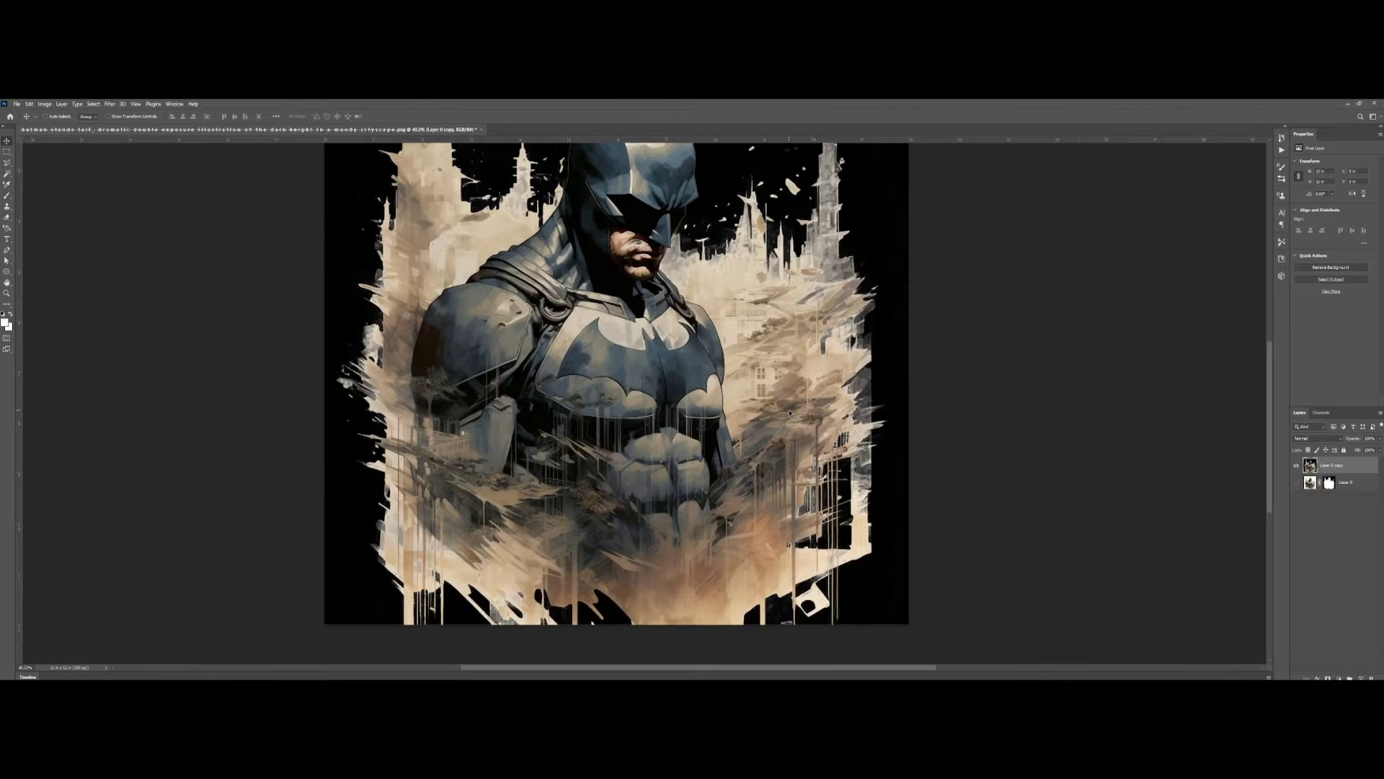
{"action": "scroll", "coordinate": [790, 413], "scroll_direction": "down", "scroll_amount": 2}
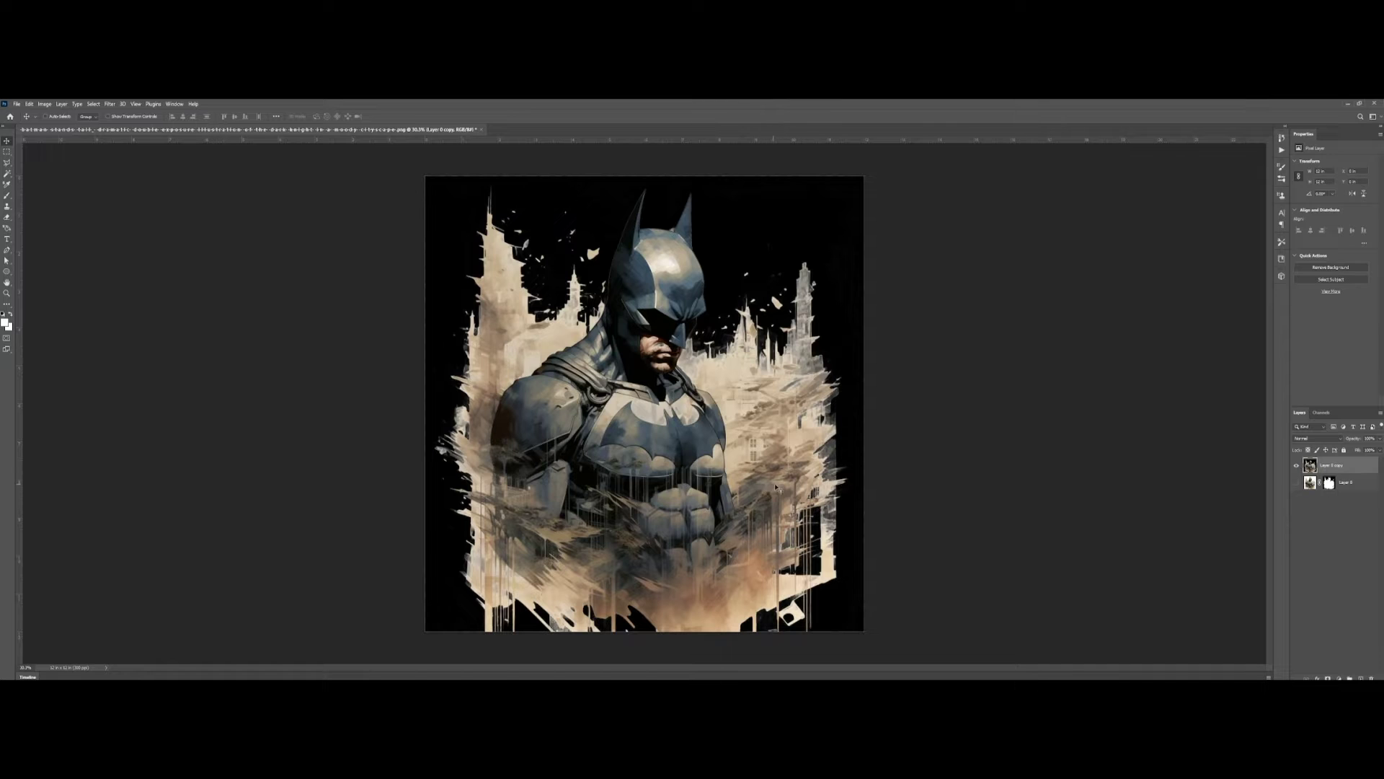
{"action": "scroll", "coordinate": [851, 425], "scroll_direction": "up", "scroll_amount": 1}
{"action": "scroll", "coordinate": [851, 426], "scroll_direction": "down", "scroll_amount": 2}
{"action": "scroll", "coordinate": [698, 396], "scroll_direction": "up", "scroll_amount": 2}
{"action": "scroll", "coordinate": [697, 396], "scroll_direction": "down", "scroll_amount": 1}
{"action": "key", "text": "ctrl+alt+i"}
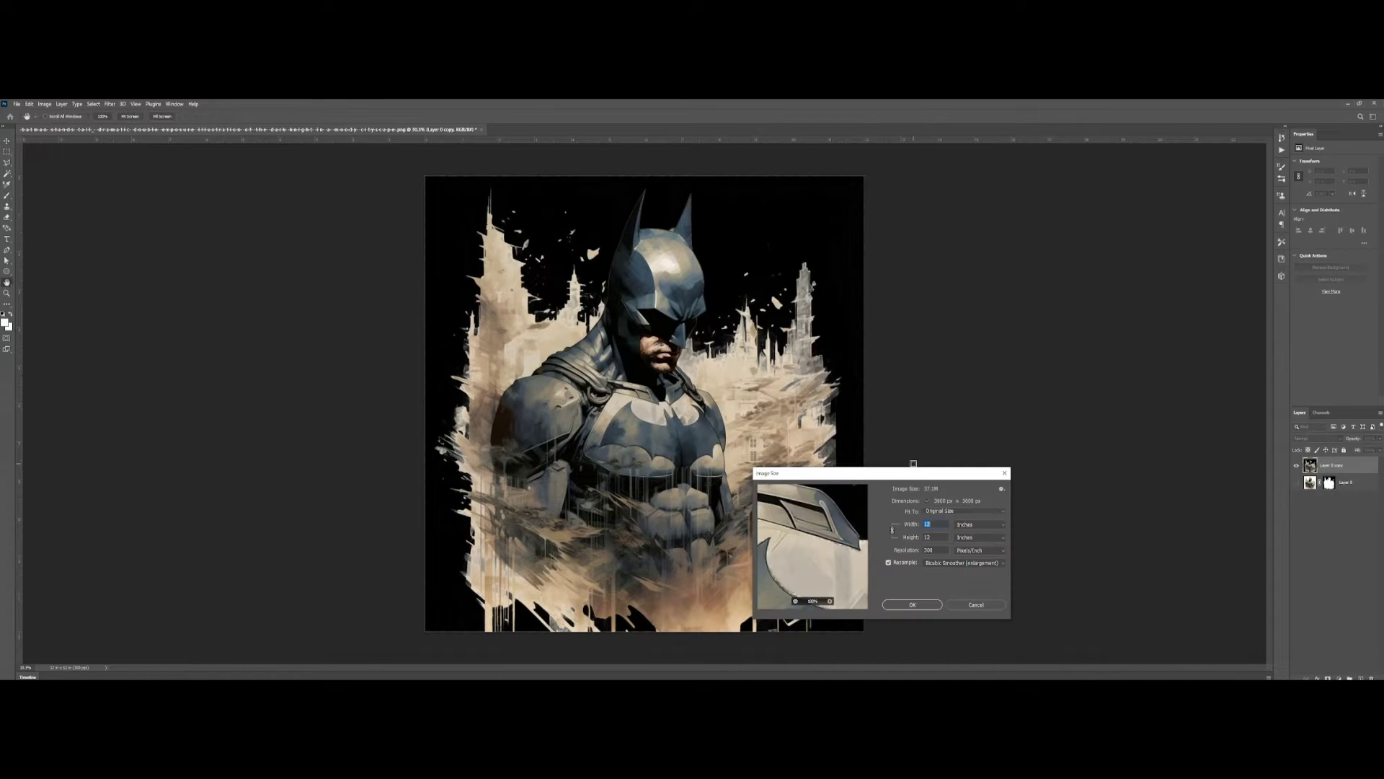
{"action": "key", "text": "Escape"}
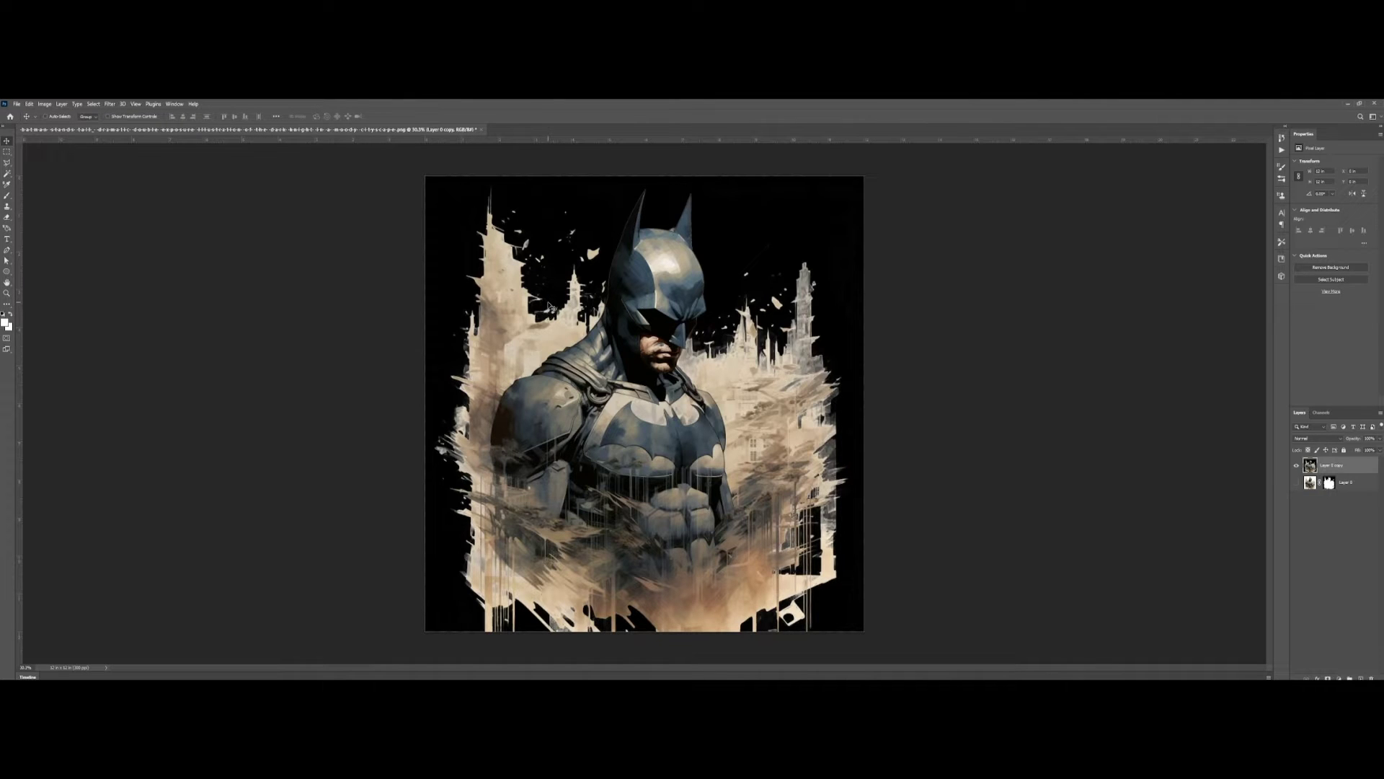
Duplicate the visible artwork layer into a new document
{"action": "right_click", "coordinate": [1347, 469]}
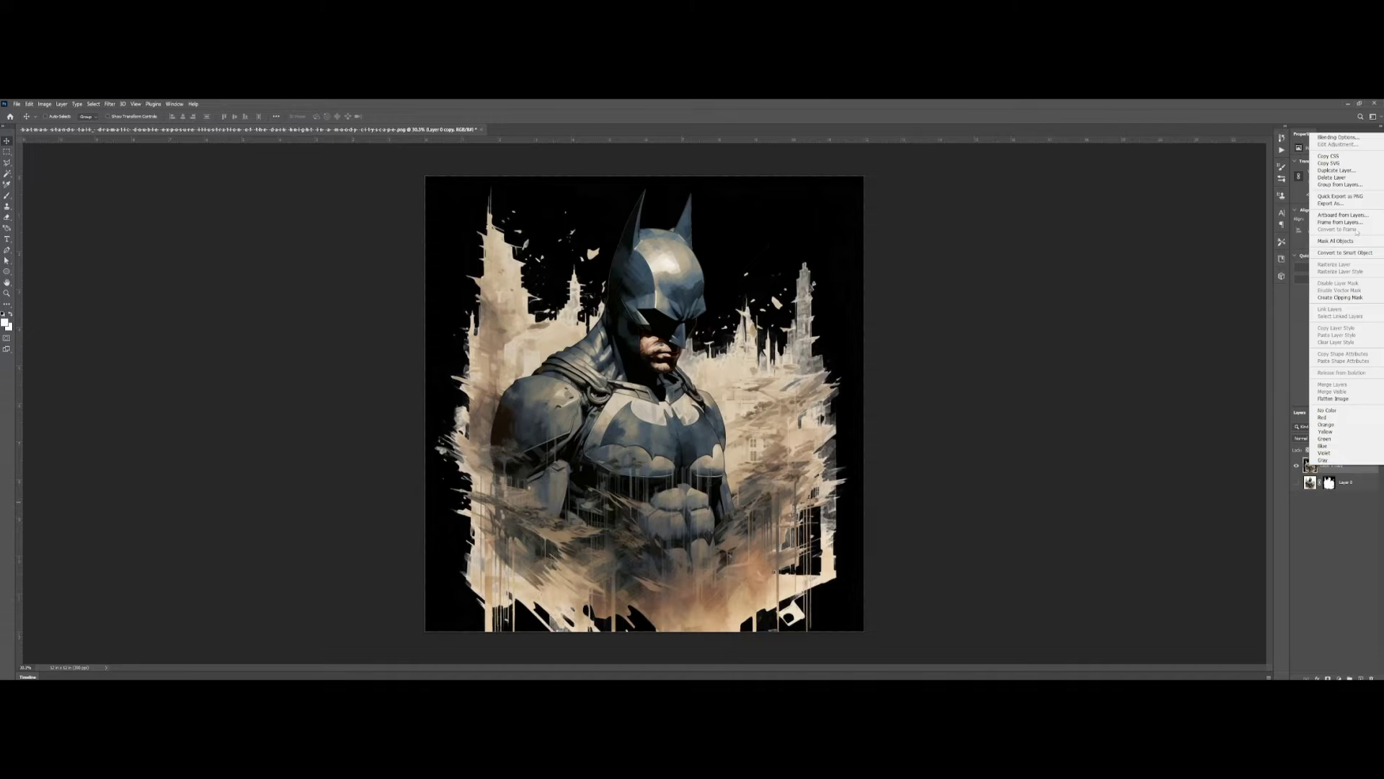
{"action": "left_click", "coordinate": [1348, 171]}
{"action": "left_click", "coordinate": [1031, 309]}
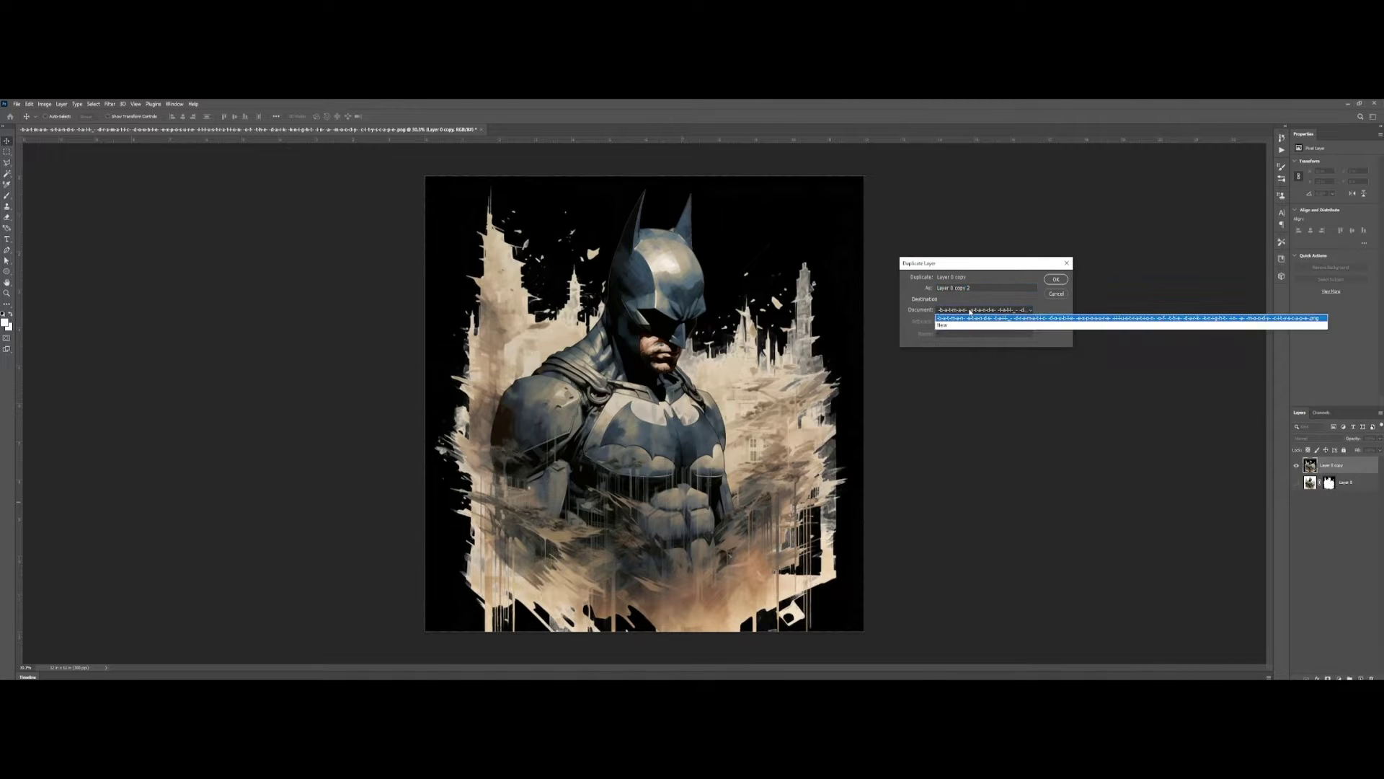
{"action": "left_click", "coordinate": [977, 322]}
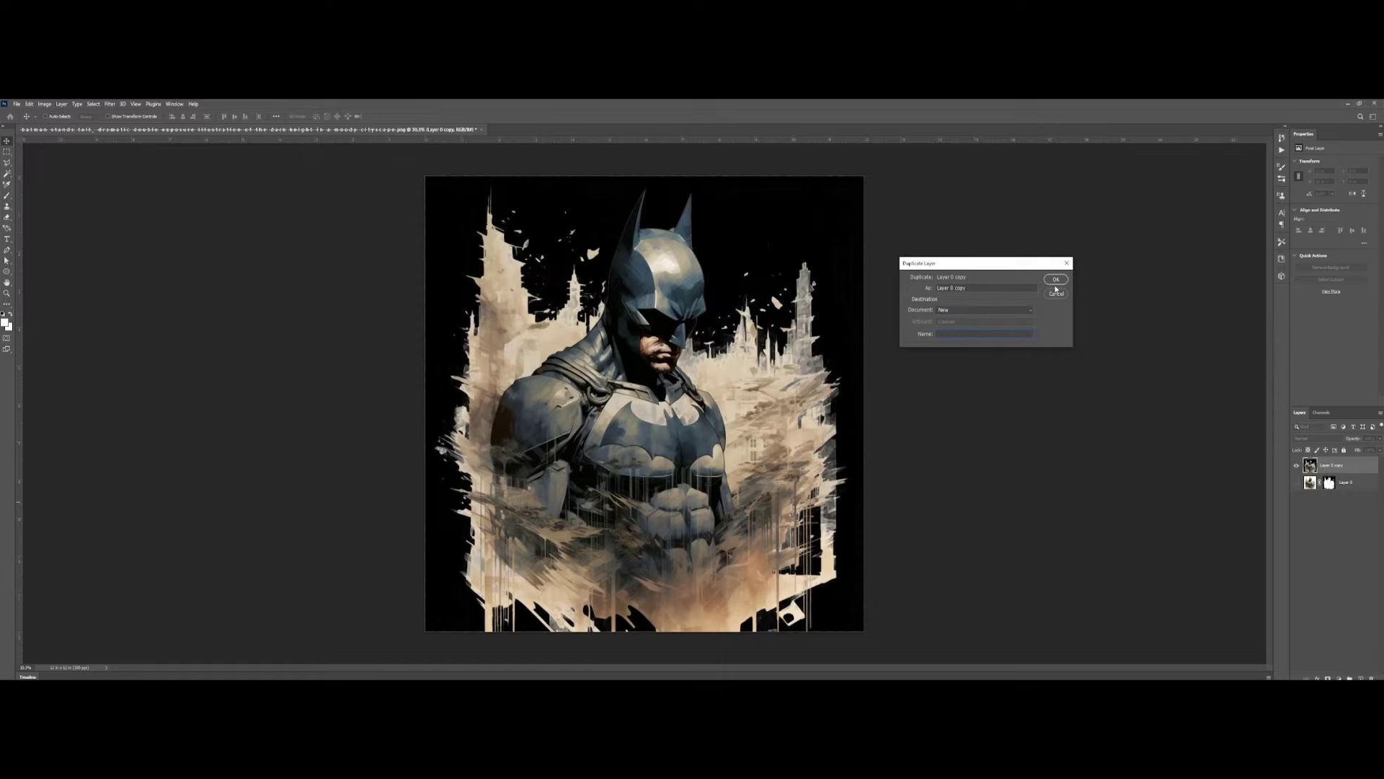
{"action": "left_click", "coordinate": [1056, 280]}
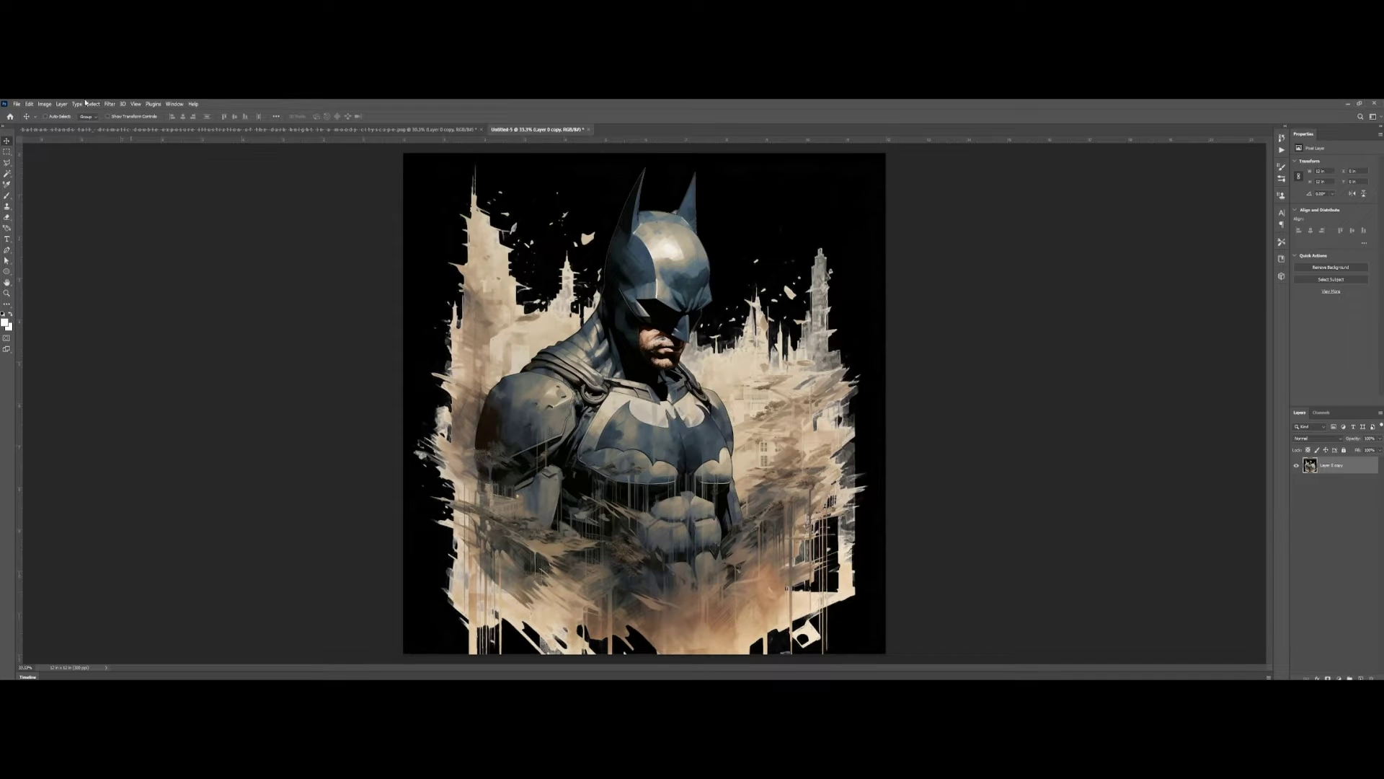
Convert the duplicated document to Grayscale mode, discarding its color information
{"action": "left_click", "coordinate": [44, 104]}
{"action": "mouse_move", "coordinate": [74, 119]}
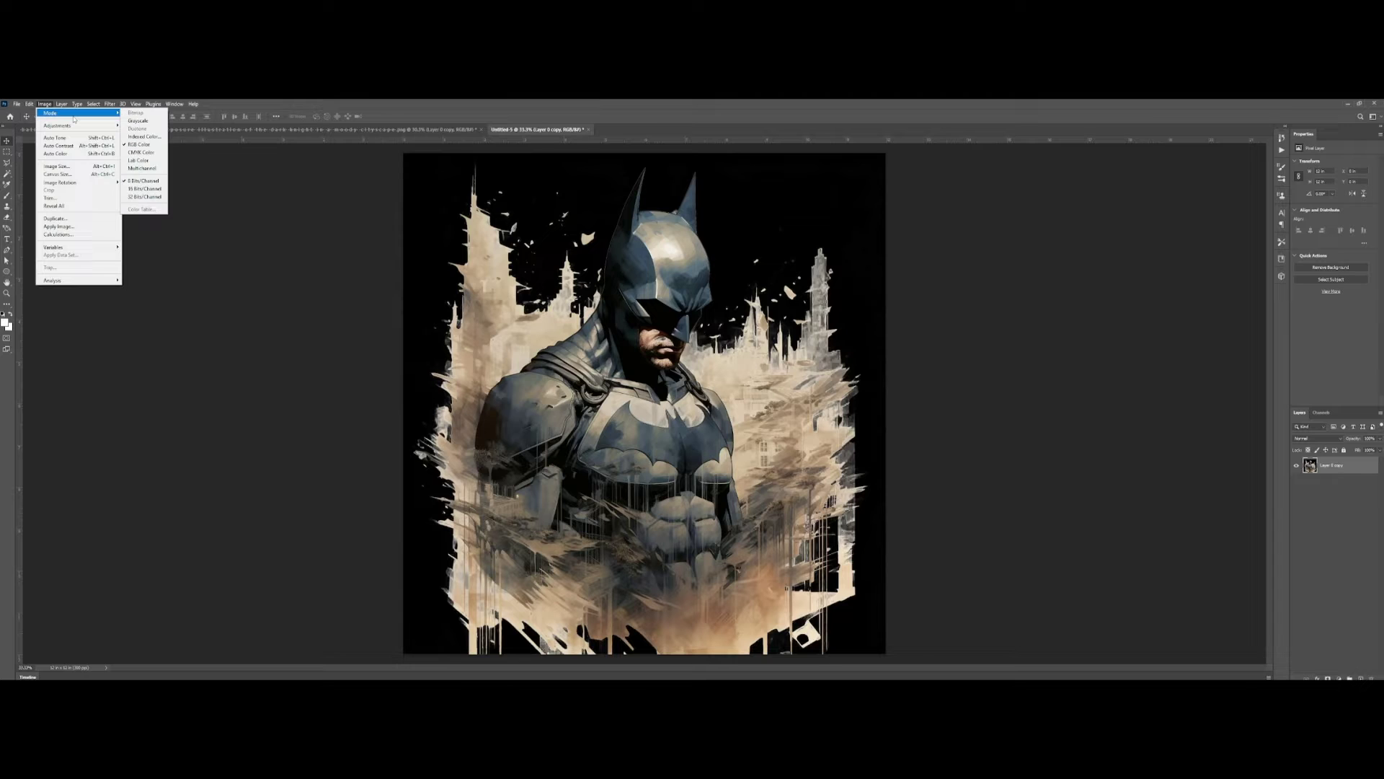
{"action": "left_click", "coordinate": [139, 121]}
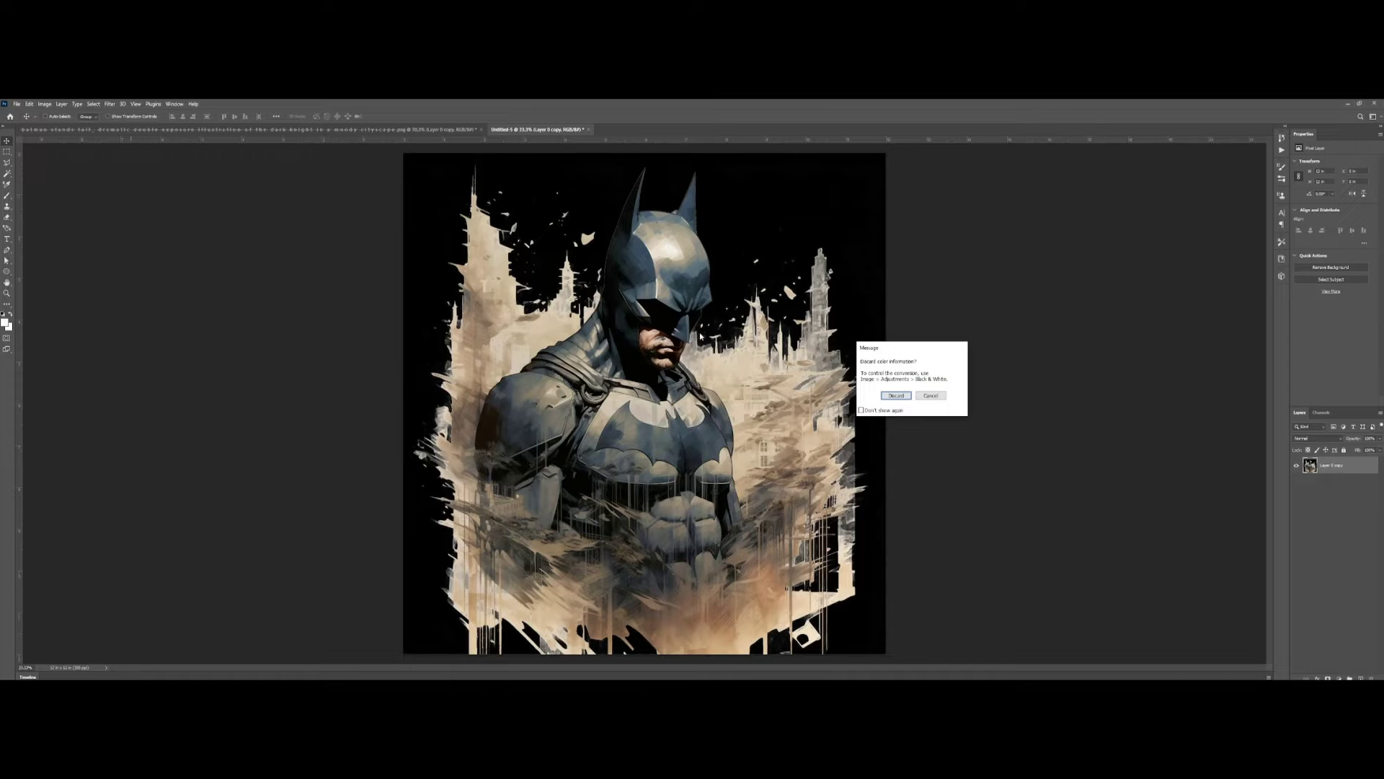
{"action": "key", "text": "Return"}
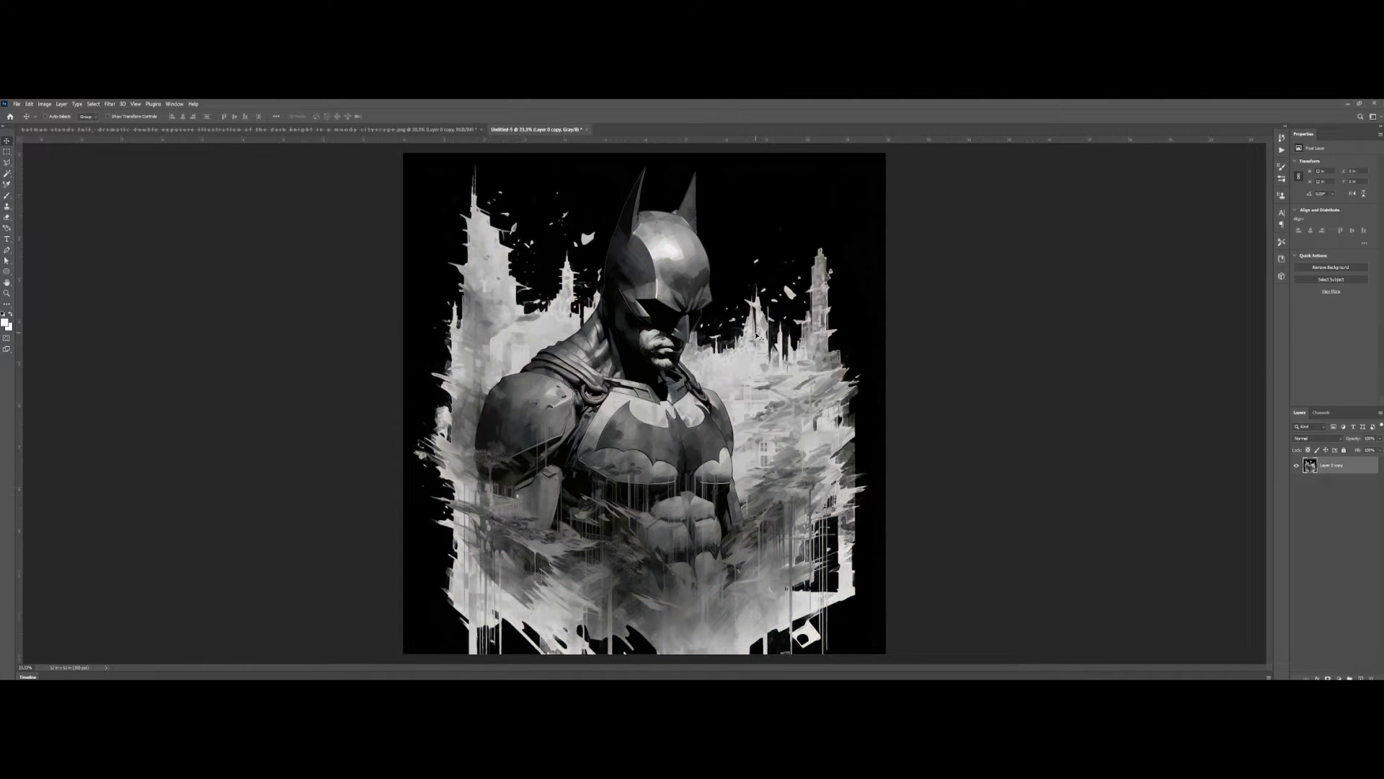
Apply a Levels adjustment that raises the black input and strongly lowers the white input for nearly pure black-and-white contrast
{"action": "left_click", "coordinate": [28, 104]}
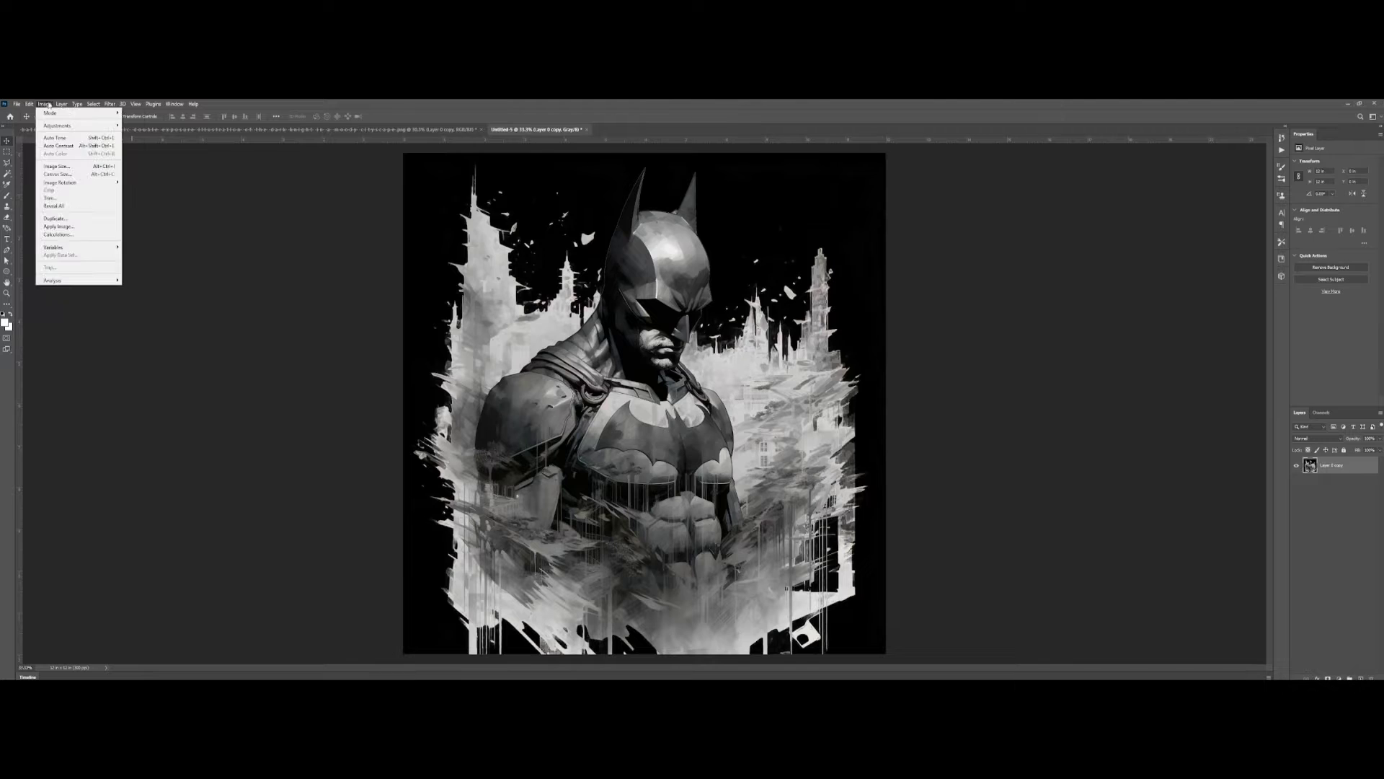
{"action": "mouse_move", "coordinate": [44, 104]}
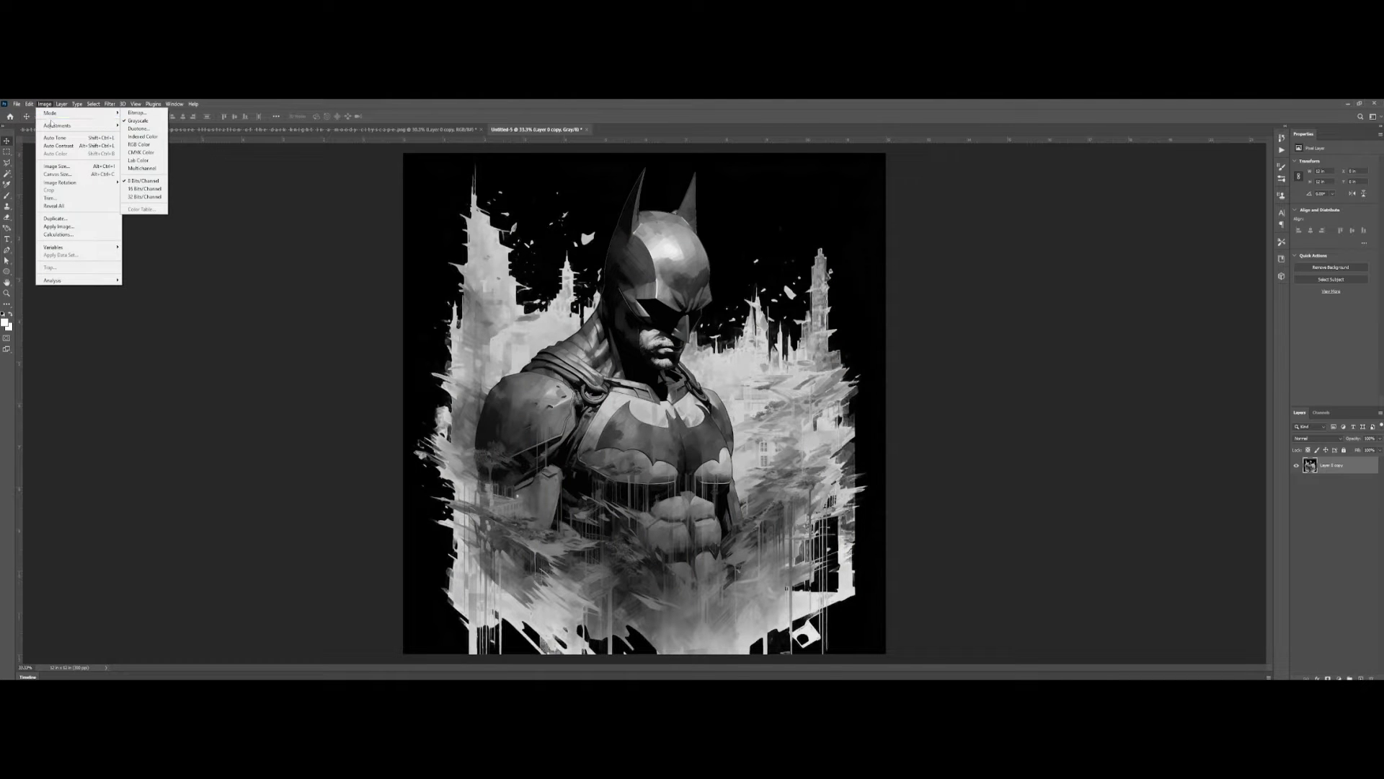
{"action": "left_click", "coordinate": [150, 133]}
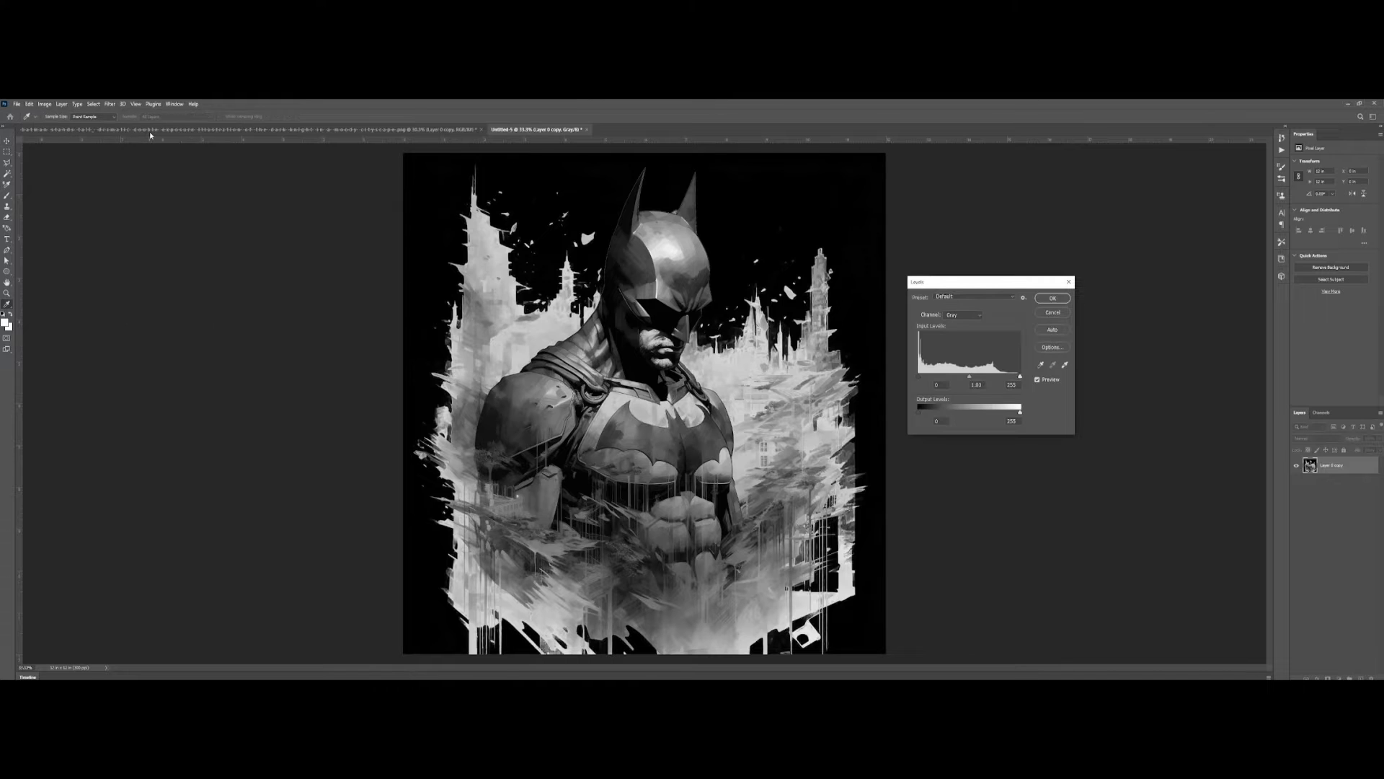
{"action": "left_click_drag", "start_coordinate": [1018, 376], "coordinate": [929, 379]}
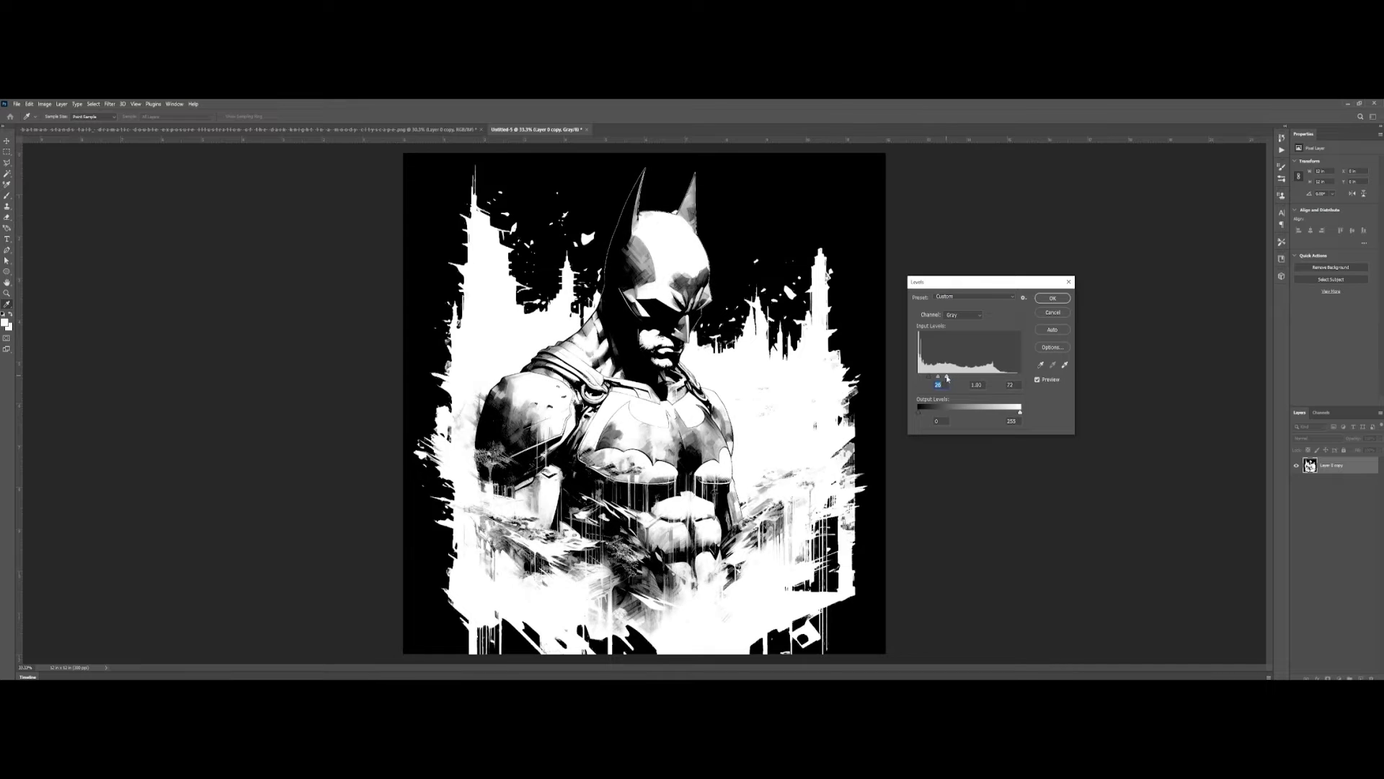
{"action": "left_click", "coordinate": [939, 376]}
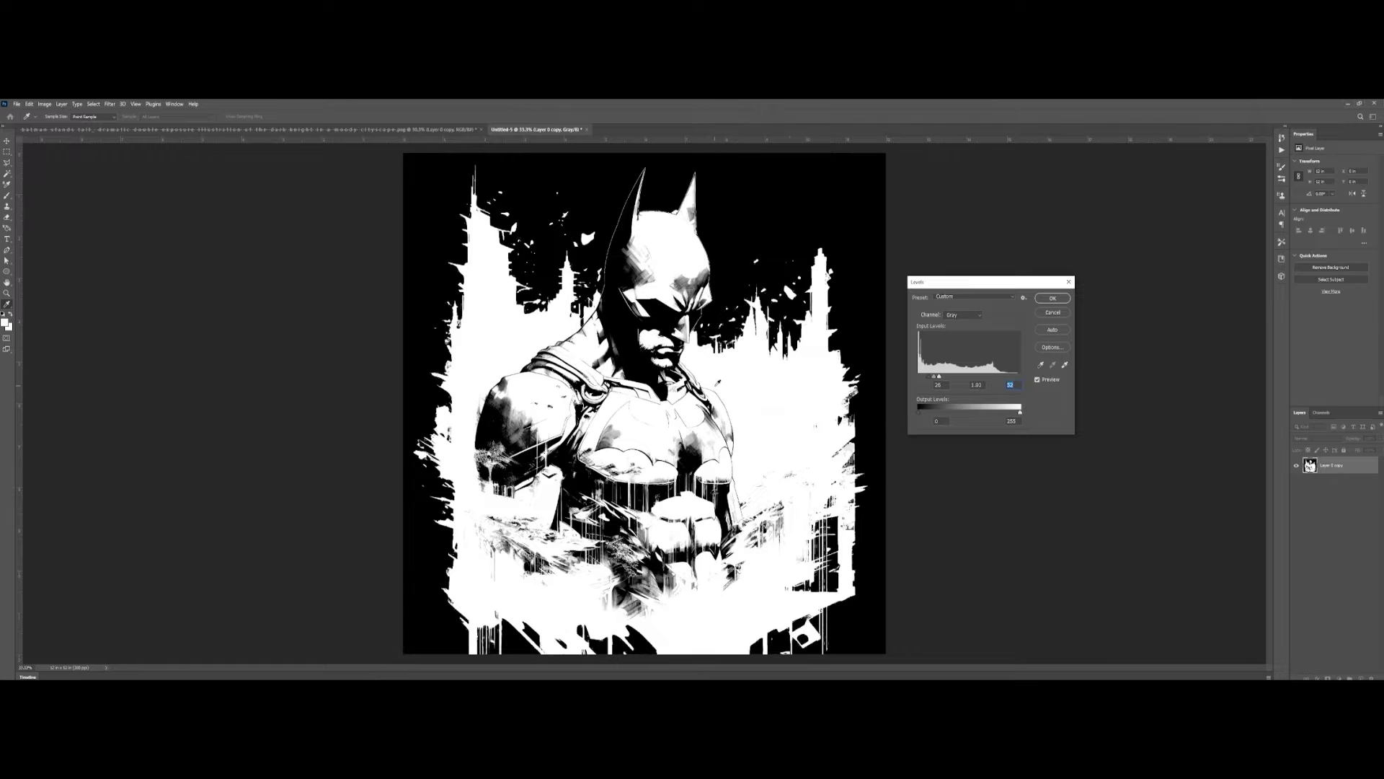
{"action": "left_click", "coordinate": [1045, 300]}
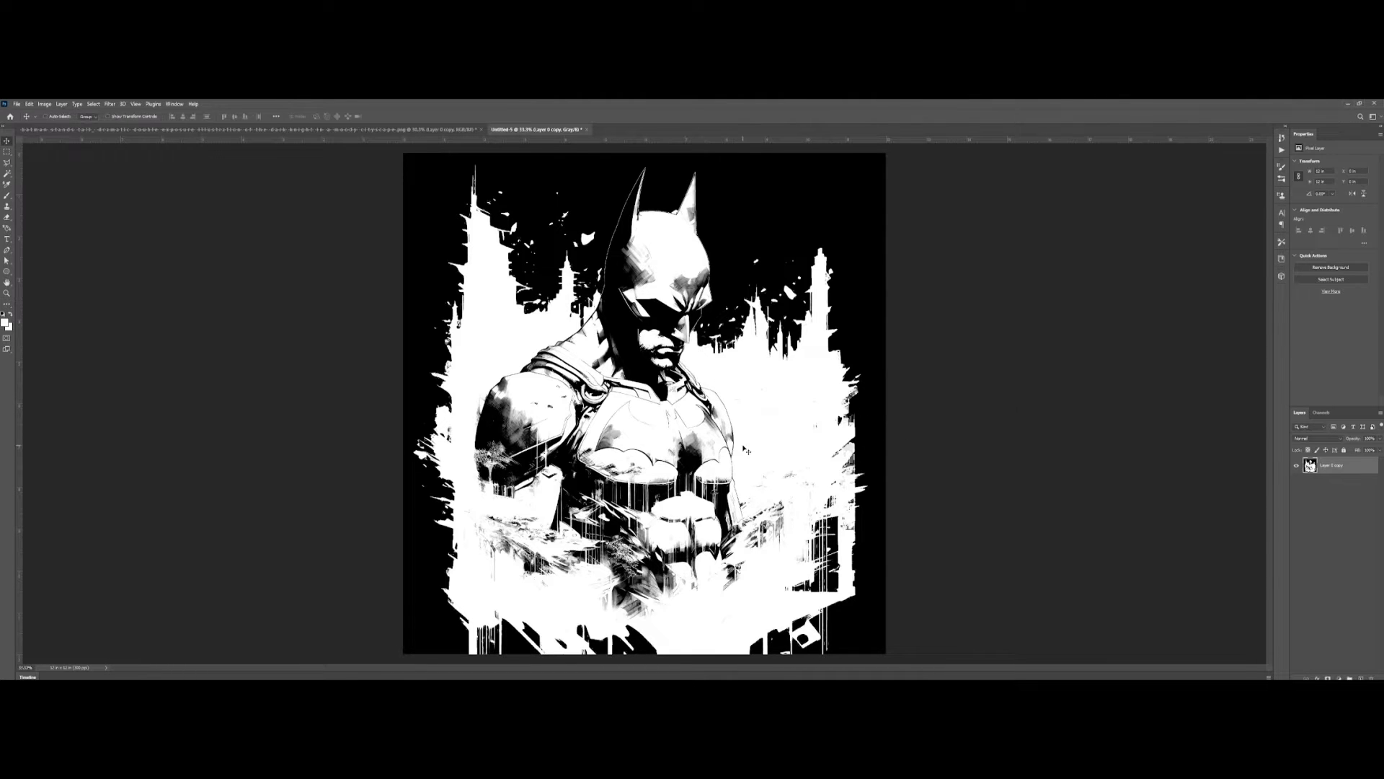
Flatten the grayscale artwork and convert it to Bitmap mode using the Halftone Screen method with a round dot shape
{"action": "left_click", "coordinate": [108, 104]}
{"action": "mouse_move", "coordinate": [99, 105]}
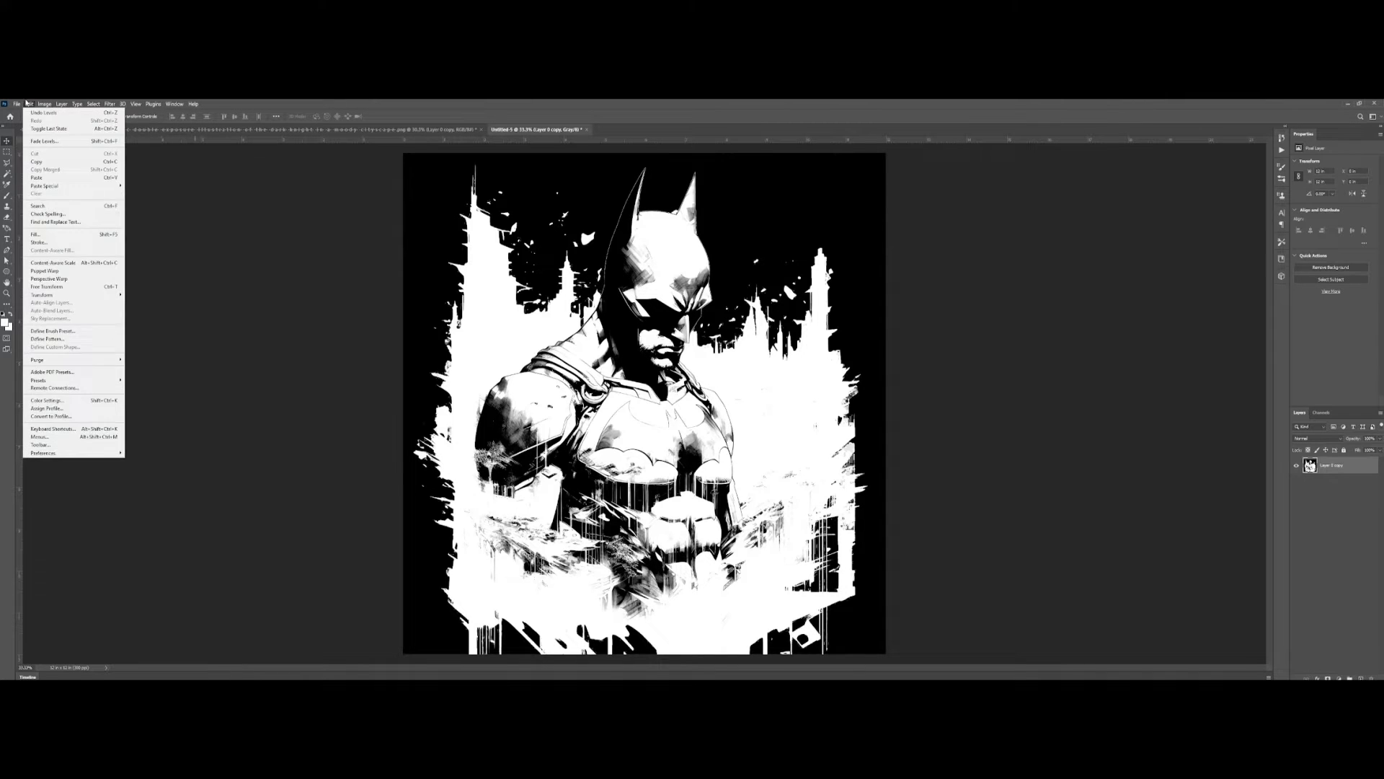
{"action": "left_click", "coordinate": [60, 103]}
{"action": "left_click", "coordinate": [31, 106]}
{"action": "mouse_move", "coordinate": [44, 106]}
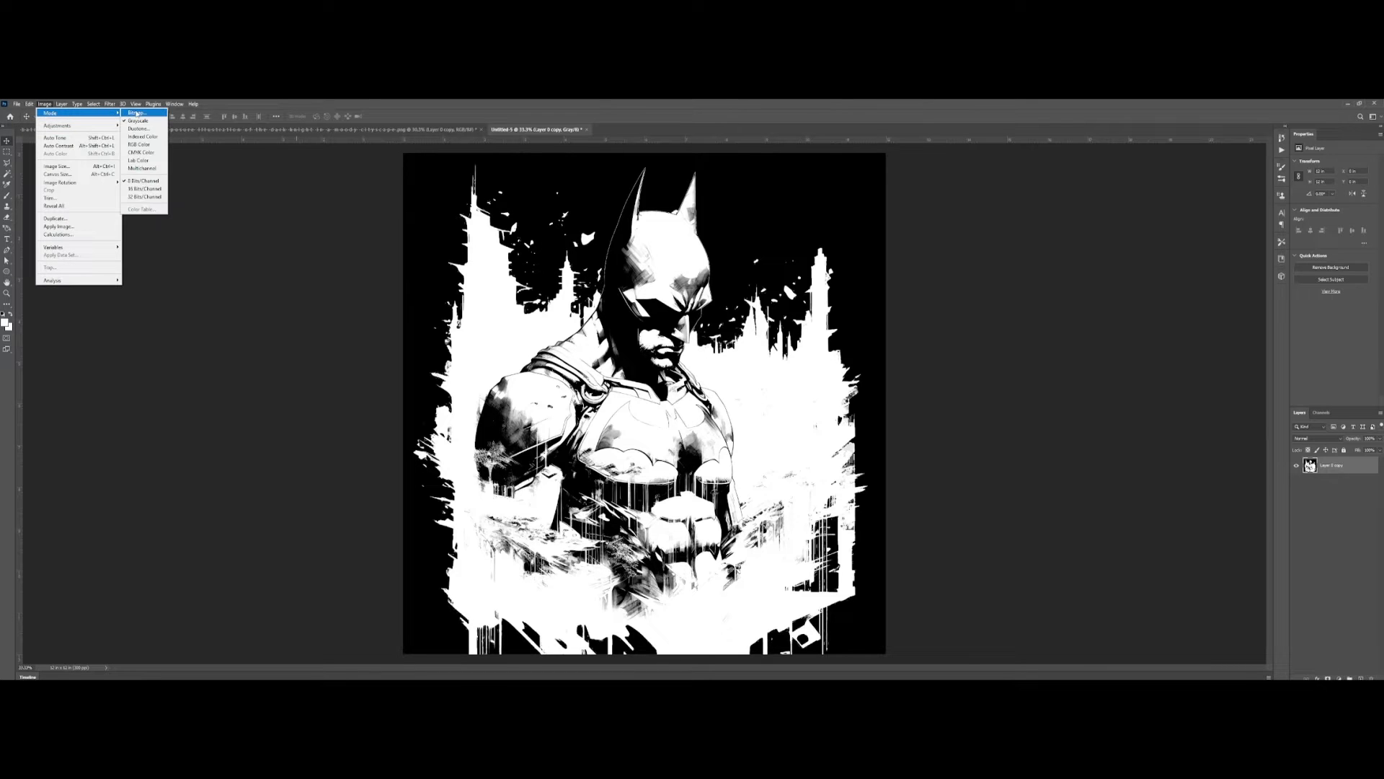
{"action": "left_click", "coordinate": [137, 113]}
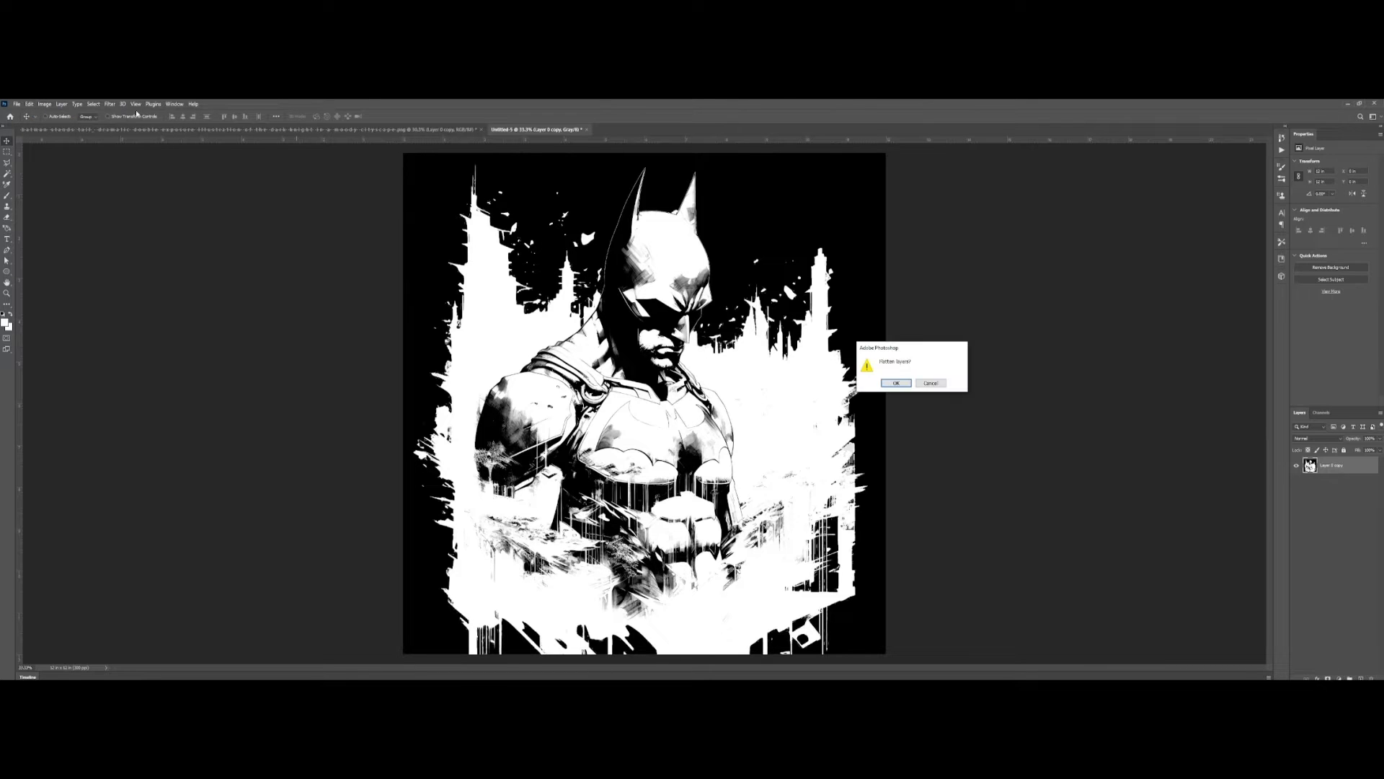
{"action": "left_click", "coordinate": [894, 383]}
{"action": "left_click", "coordinate": [1019, 386]}
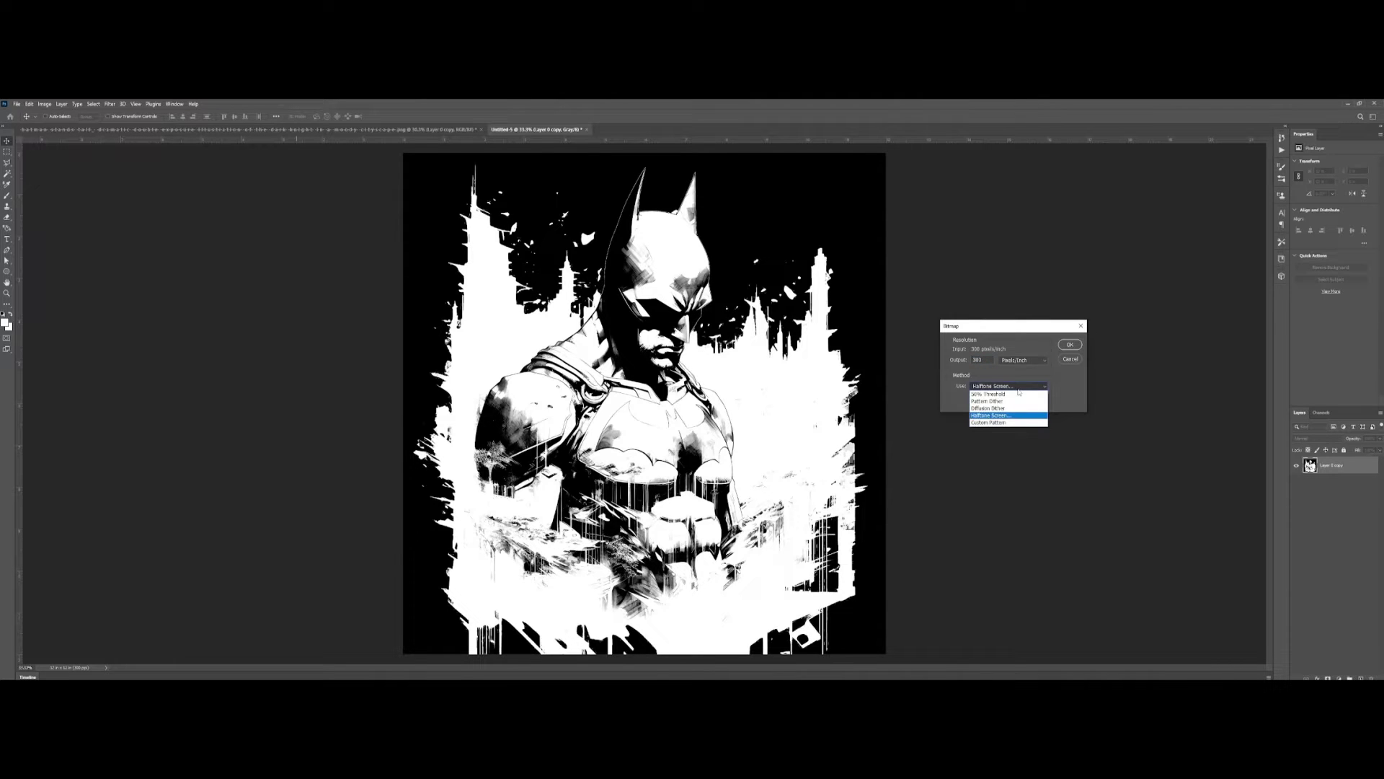
{"action": "left_click", "coordinate": [1011, 416]}
{"action": "left_click", "coordinate": [1070, 345]}
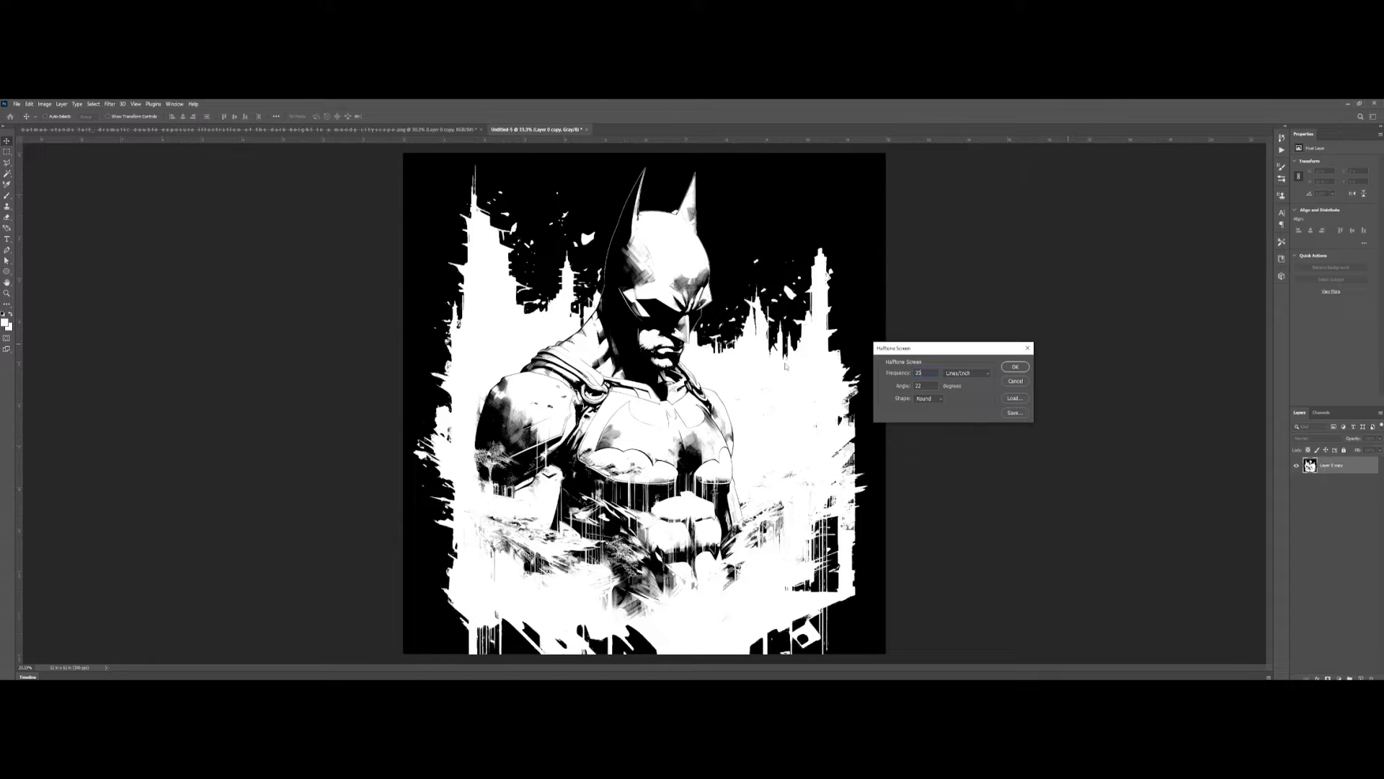
{"action": "left_click", "coordinate": [1016, 367]}
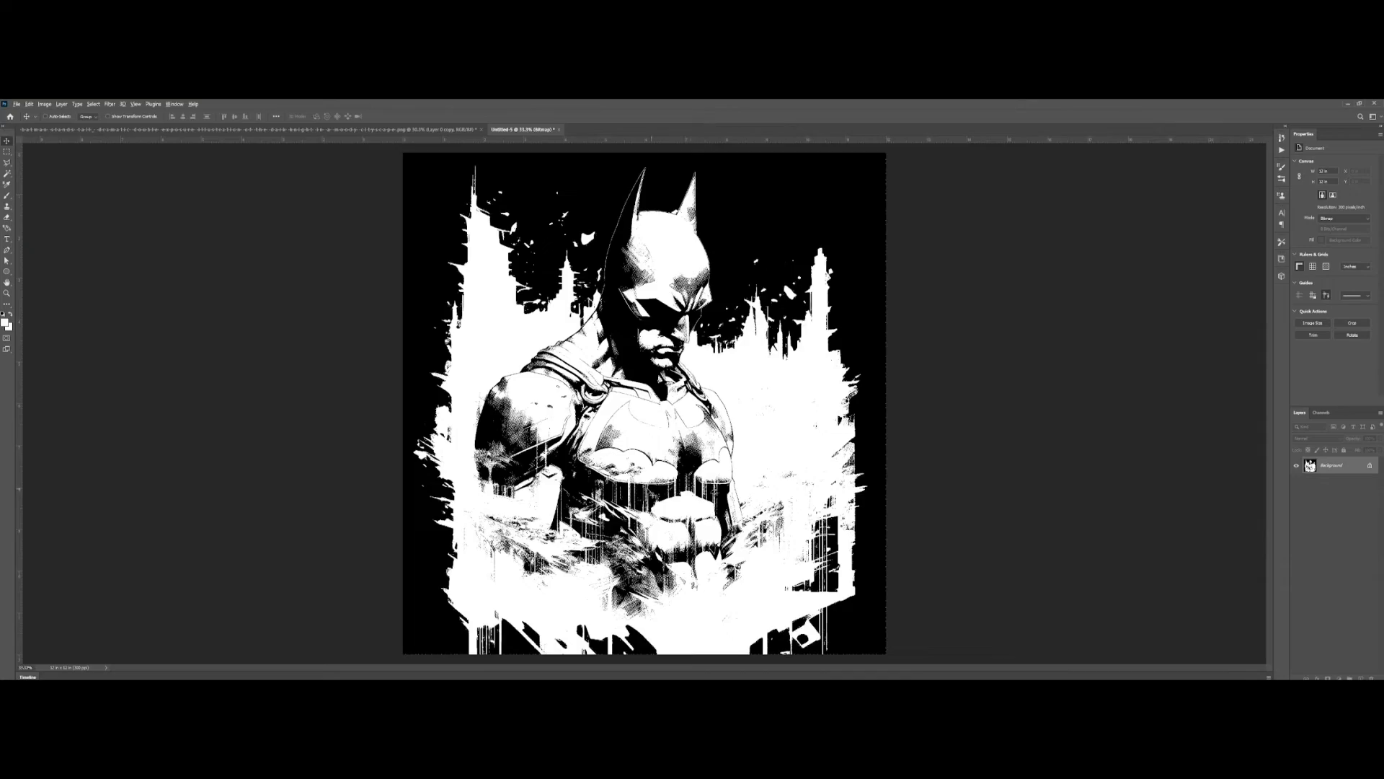
Examine the halftone dots on the figure's shoulder, chest and mask up close and across the whole artwork
{"action": "scroll", "coordinate": [651, 494], "scroll_direction": "up", "scroll_amount": 3}
{"action": "scroll", "coordinate": [569, 375], "scroll_direction": "up", "scroll_amount": 5}
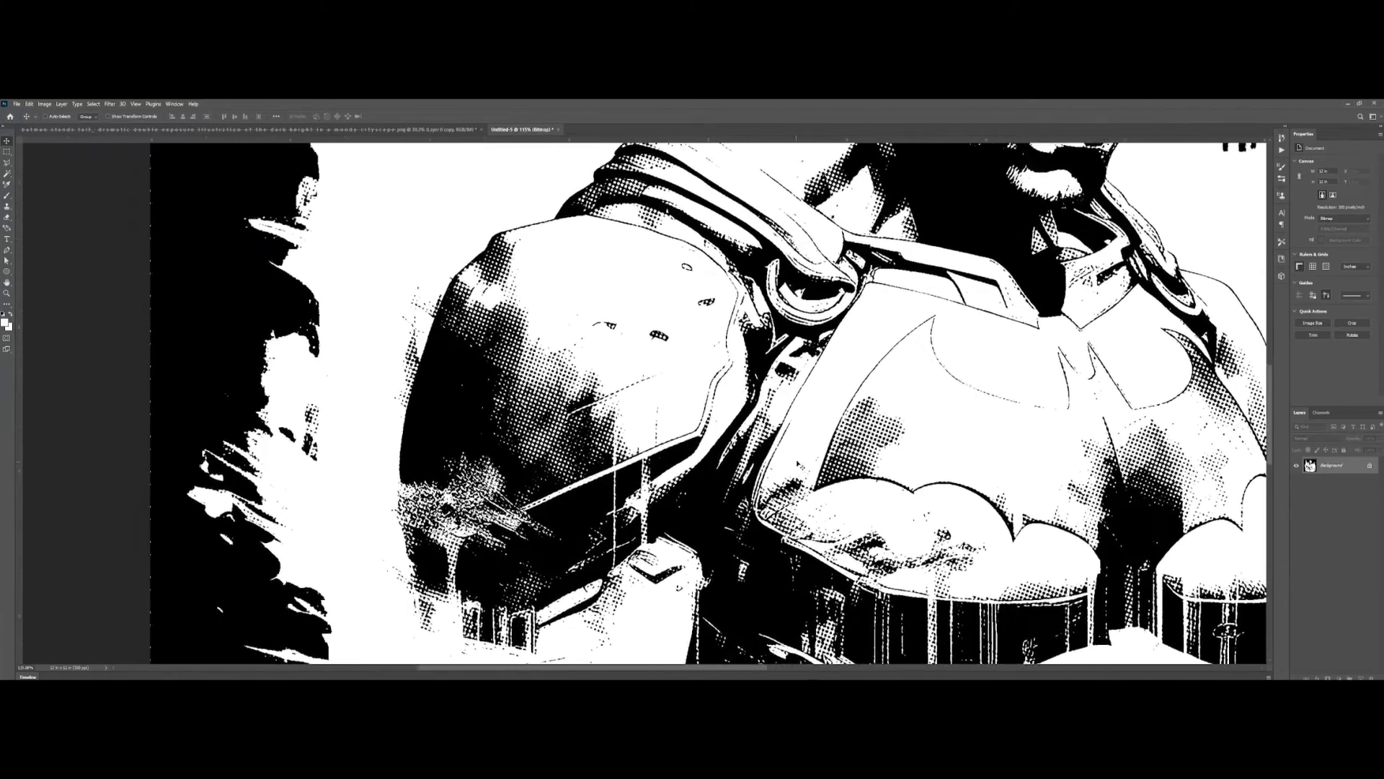
{"action": "scroll", "coordinate": [849, 458], "scroll_direction": "down", "scroll_amount": 8}
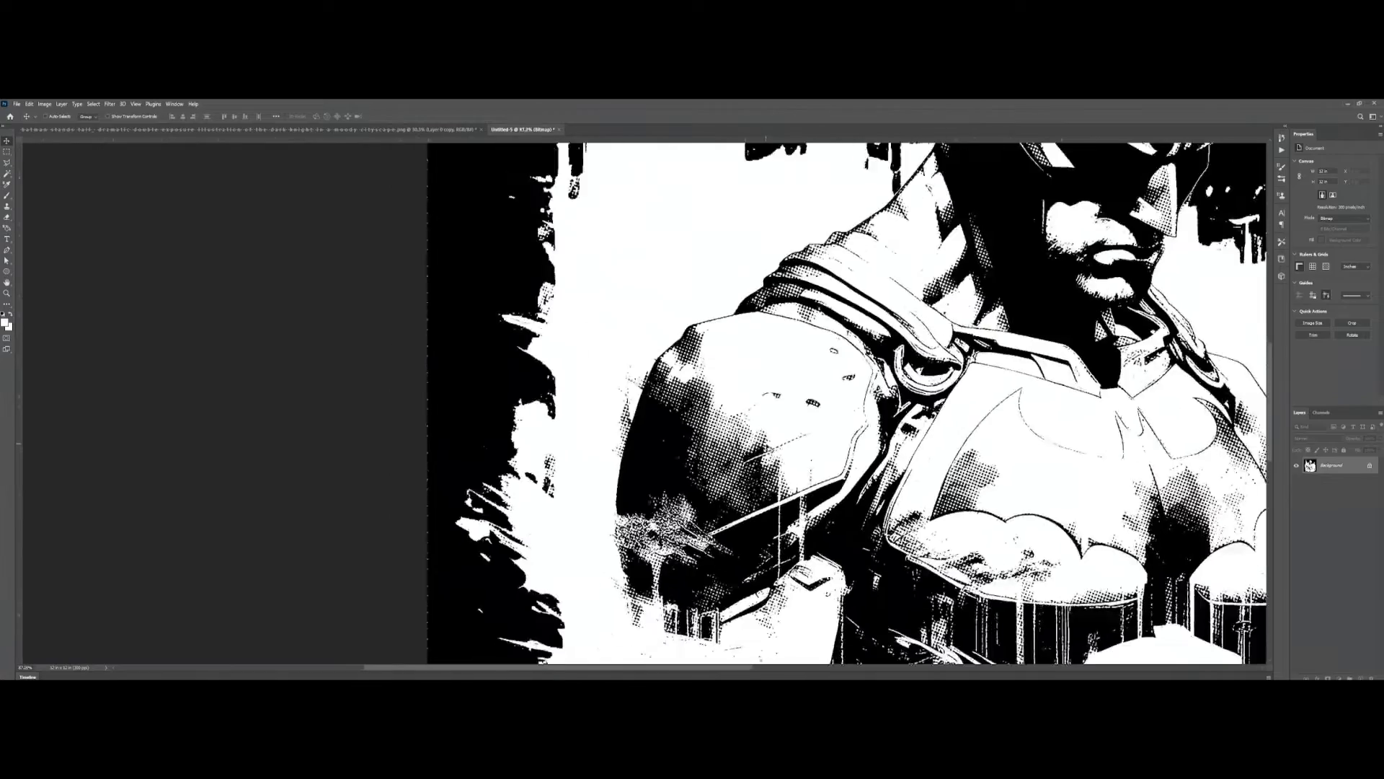
{"action": "scroll", "coordinate": [770, 424], "scroll_direction": "down", "scroll_amount": 2}
{"action": "scroll", "coordinate": [771, 423], "scroll_direction": "up", "scroll_amount": 5}
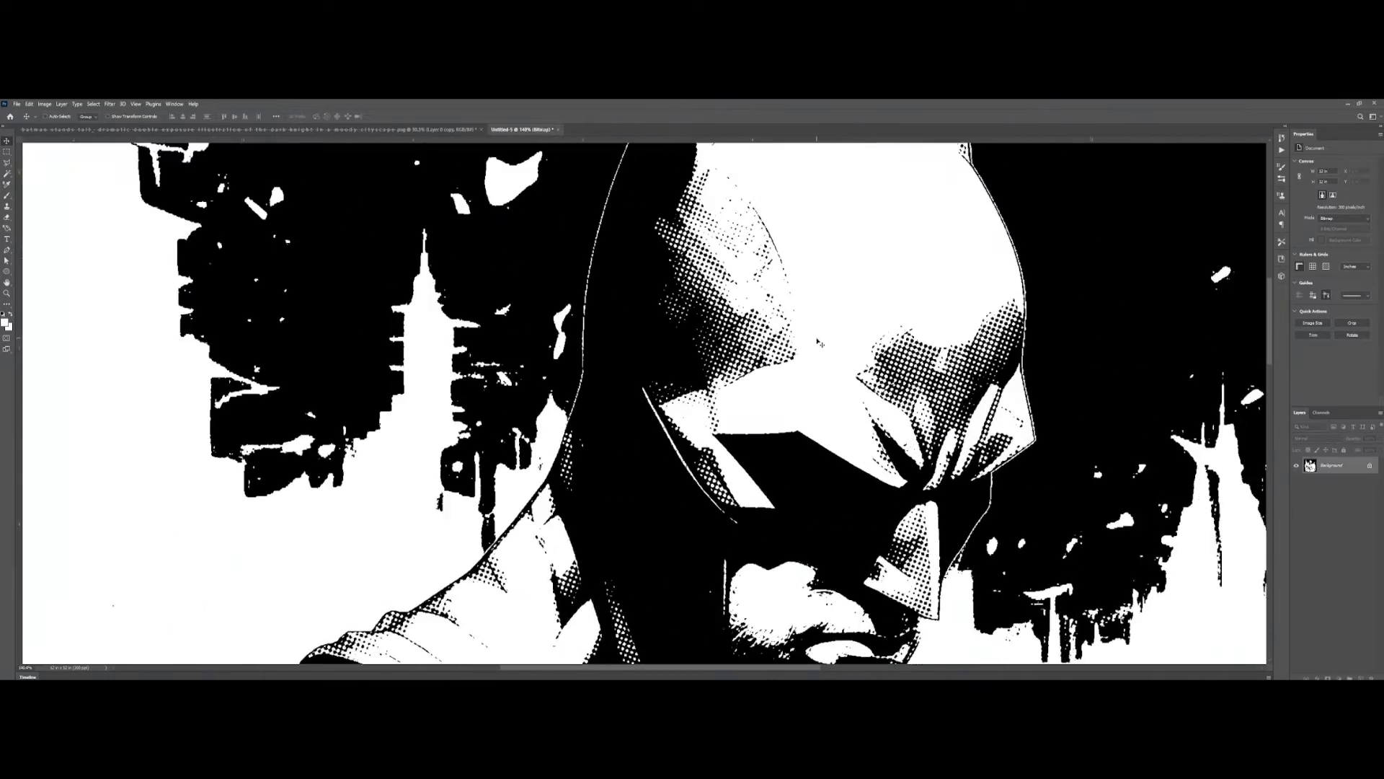
{"action": "left_click_drag", "start_coordinate": [770, 424], "coordinate": [621, 369]}
{"action": "scroll", "coordinate": [621, 367], "scroll_direction": "down", "scroll_amount": 6}
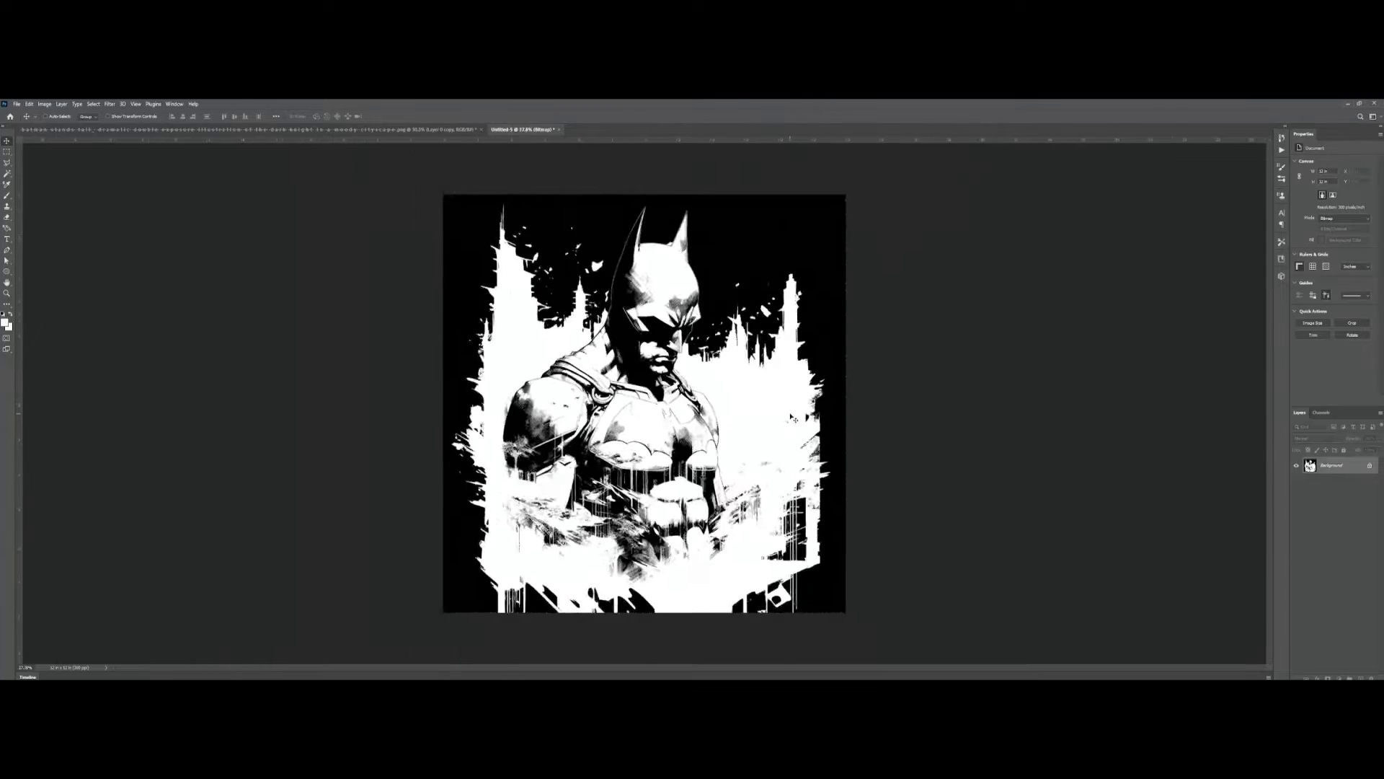
Copy the entire halftone bitmap and paste it into a new layer mask on the colour illustration's top layer, returning to the normal artwork view
{"action": "scroll", "coordinate": [781, 418], "scroll_direction": "up", "scroll_amount": 2}
{"action": "key", "text": "ctrl+a"}
{"action": "key", "text": "ctrl+Tab"}
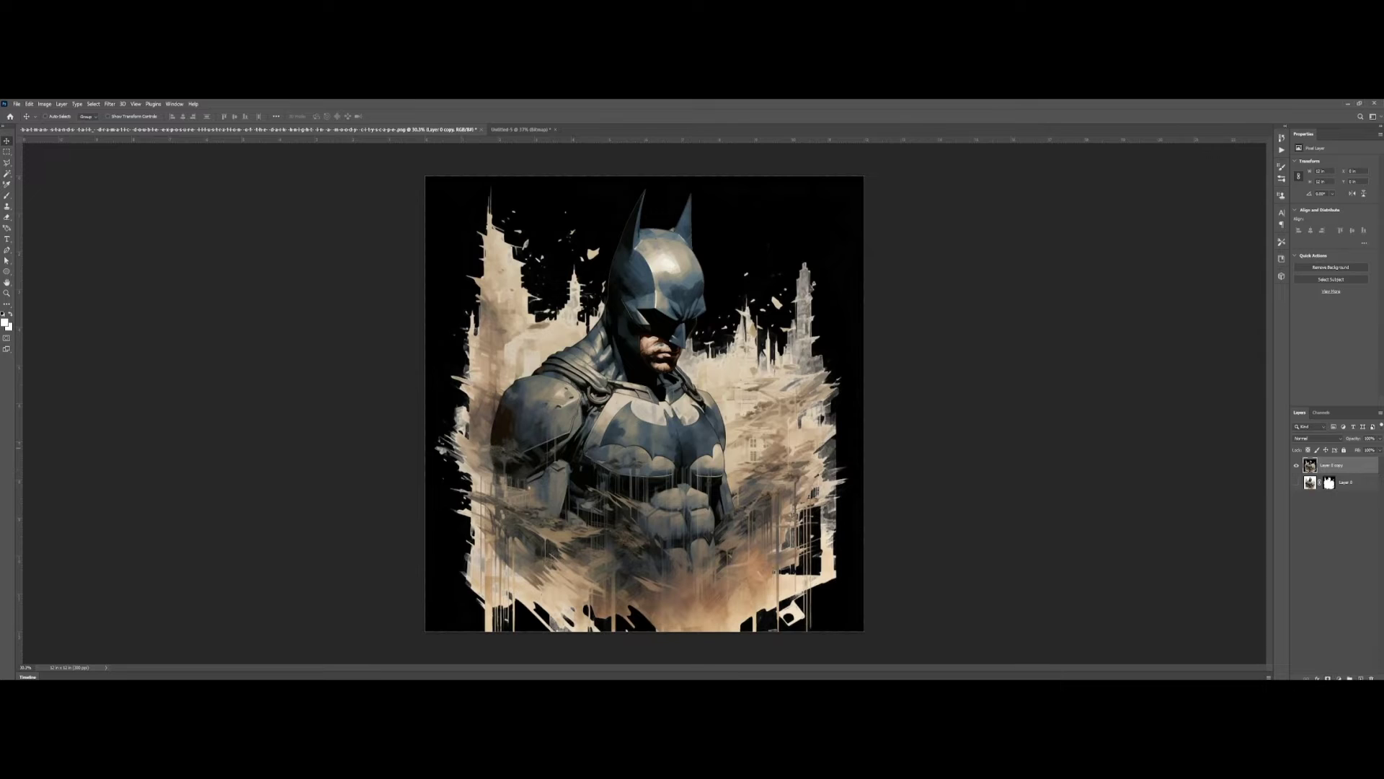
{"action": "left_click", "coordinate": [1328, 678]}
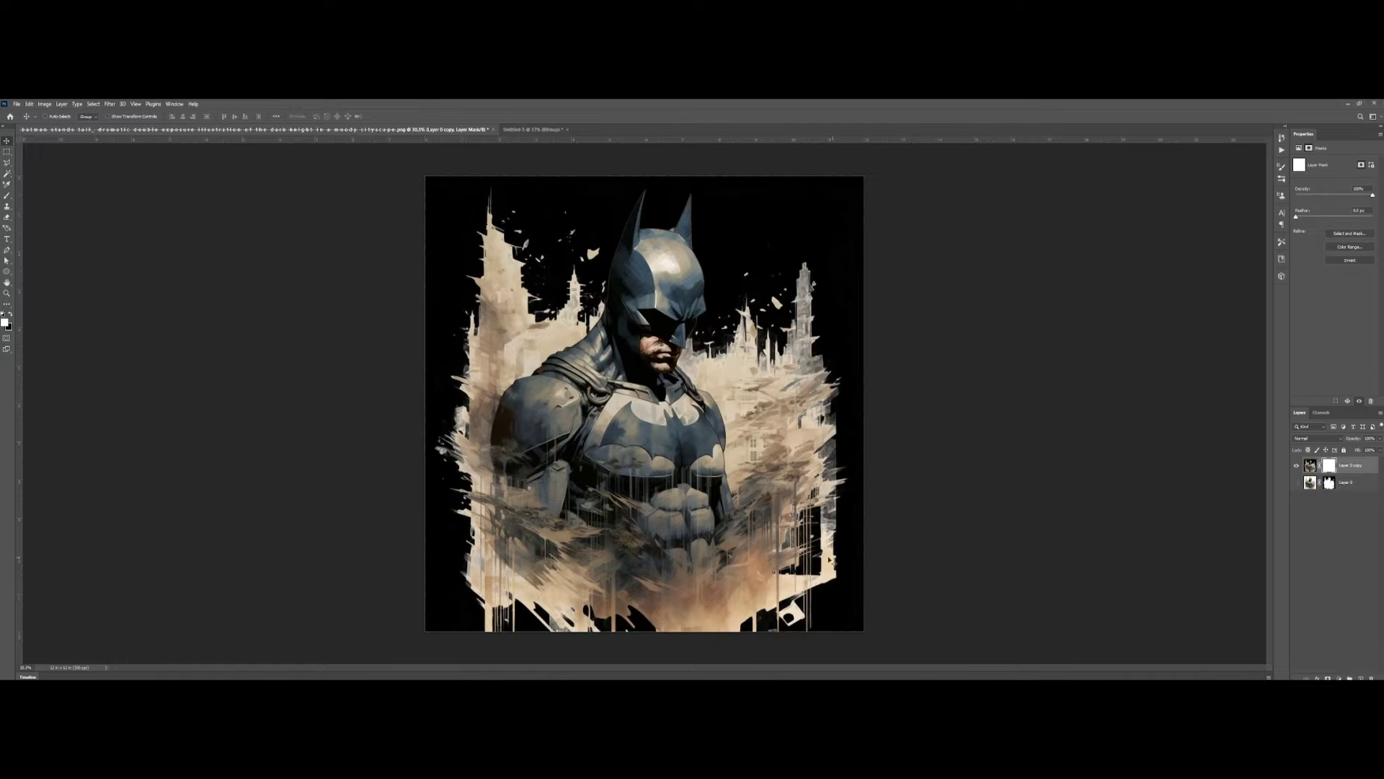
{"action": "left_click", "coordinate": [1331, 470], "text": "alt"}
{"action": "key", "text": "ctrl+v"}
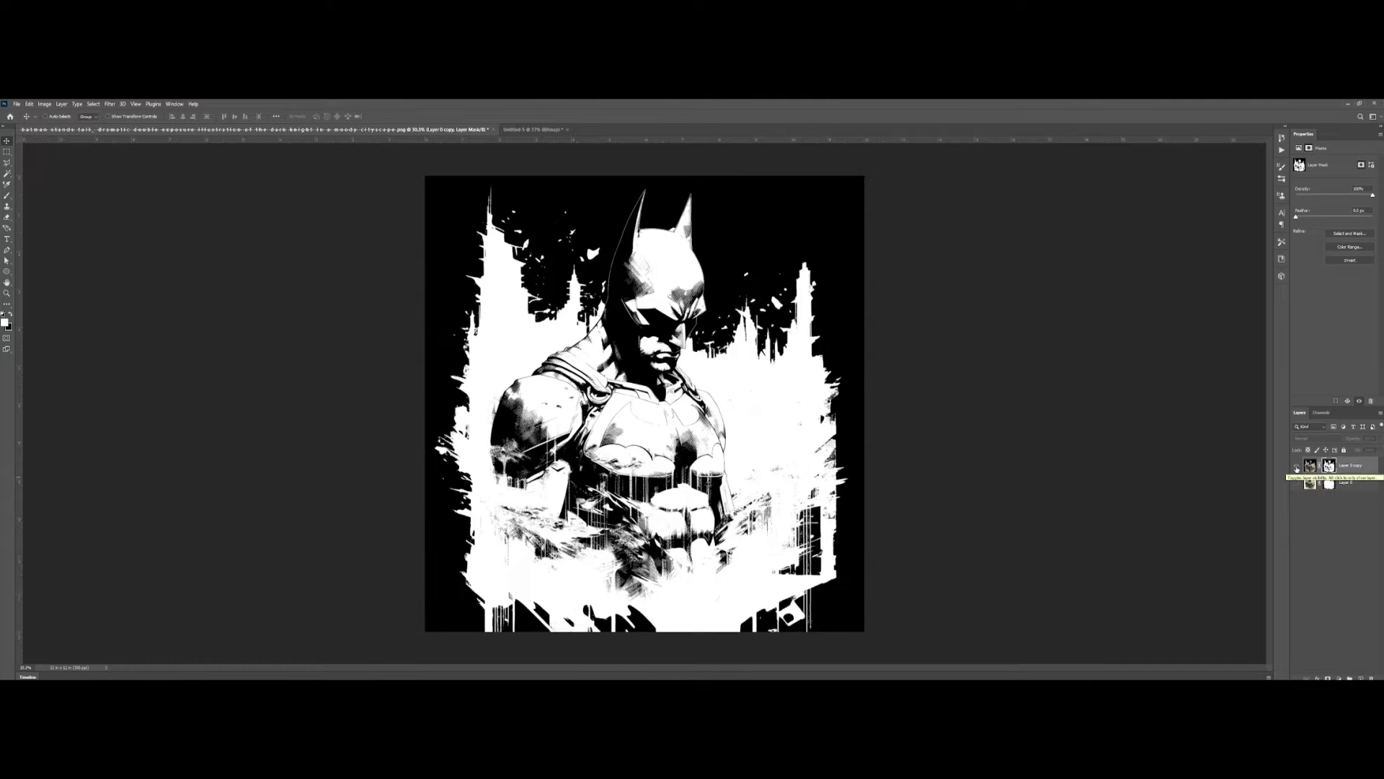
{"action": "left_click", "coordinate": [1296, 468], "text": "alt"}
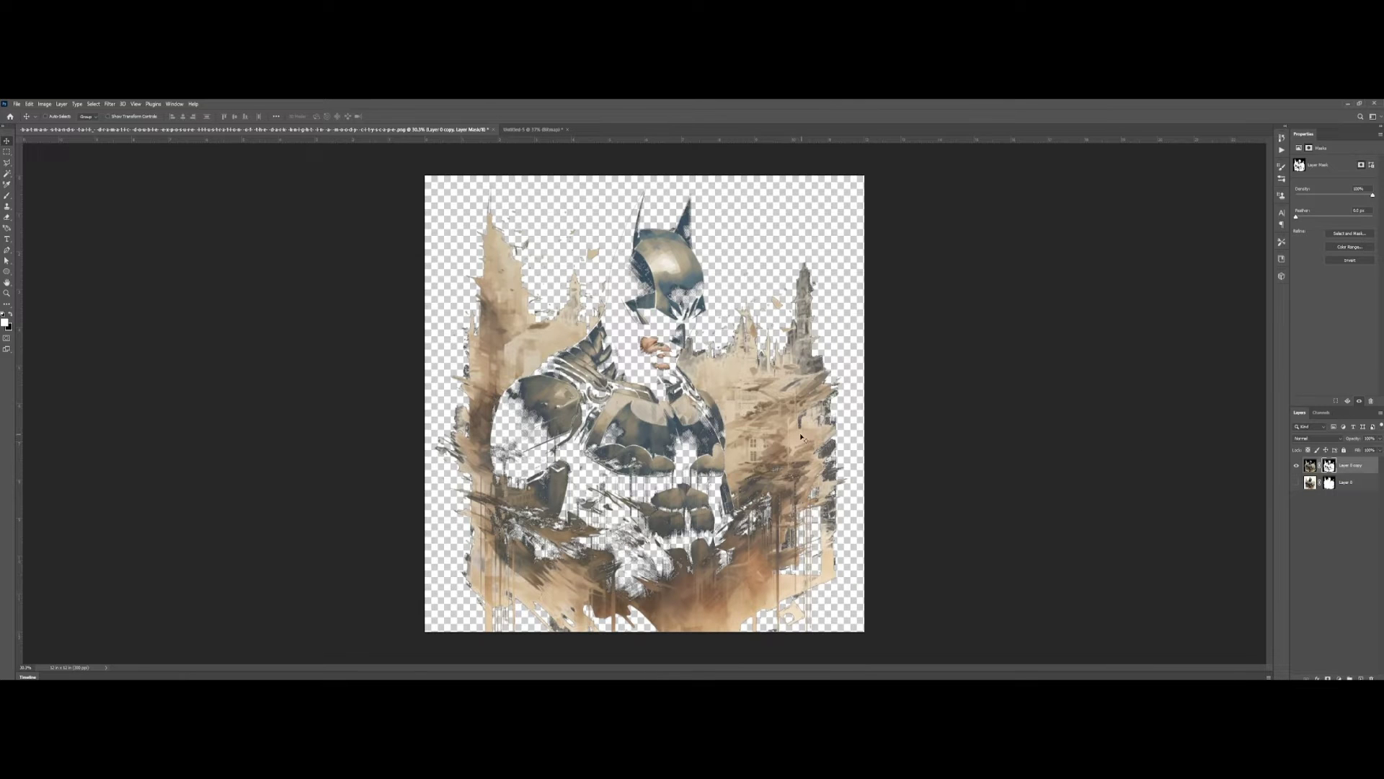
Examine the halftone-masked artwork up close along its ragged edges, chest and head, and as a whole
{"action": "scroll", "coordinate": [762, 436], "scroll_direction": "up", "scroll_amount": 6}
{"action": "left_click_drag", "start_coordinate": [928, 486], "coordinate": [887, 485]}
{"action": "scroll", "coordinate": [888, 484], "scroll_direction": "up", "scroll_amount": 4}
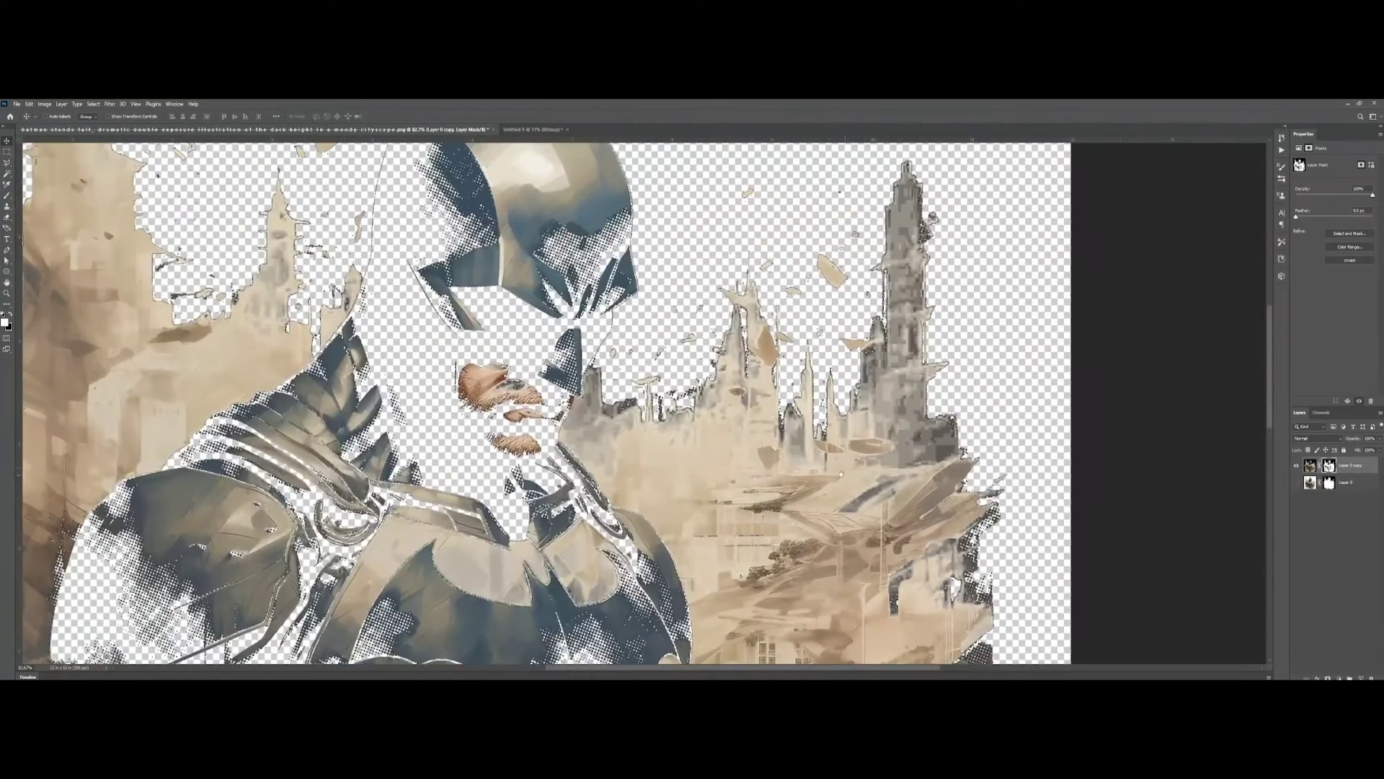
{"action": "left_click_drag", "start_coordinate": [841, 474], "coordinate": [997, 529]}
{"action": "left_click_drag", "start_coordinate": [681, 389], "coordinate": [721, 461]}
{"action": "scroll", "coordinate": [719, 461], "scroll_direction": "down", "scroll_amount": 5}
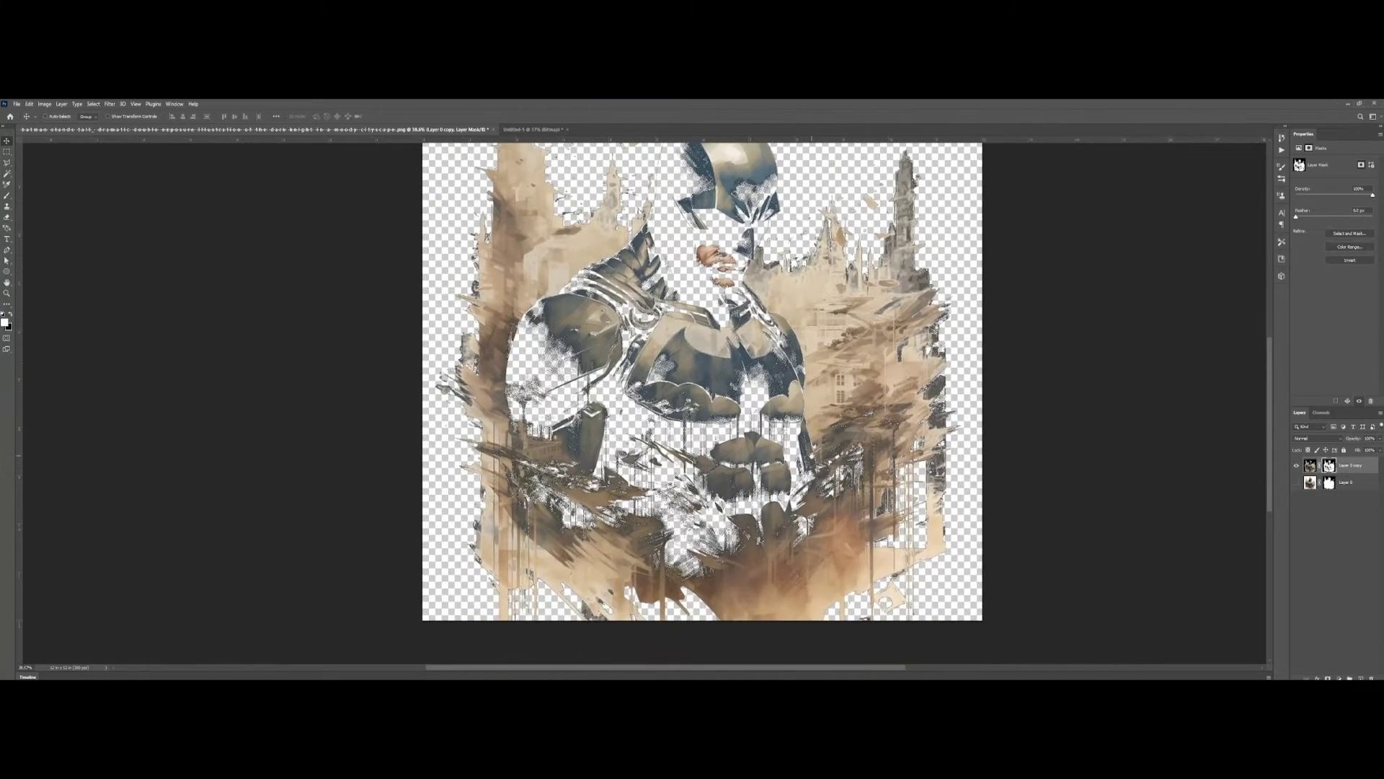
{"action": "left_click_drag", "start_coordinate": [812, 456], "coordinate": [824, 543]}
{"action": "scroll", "coordinate": [824, 543], "scroll_direction": "down", "scroll_amount": 2}
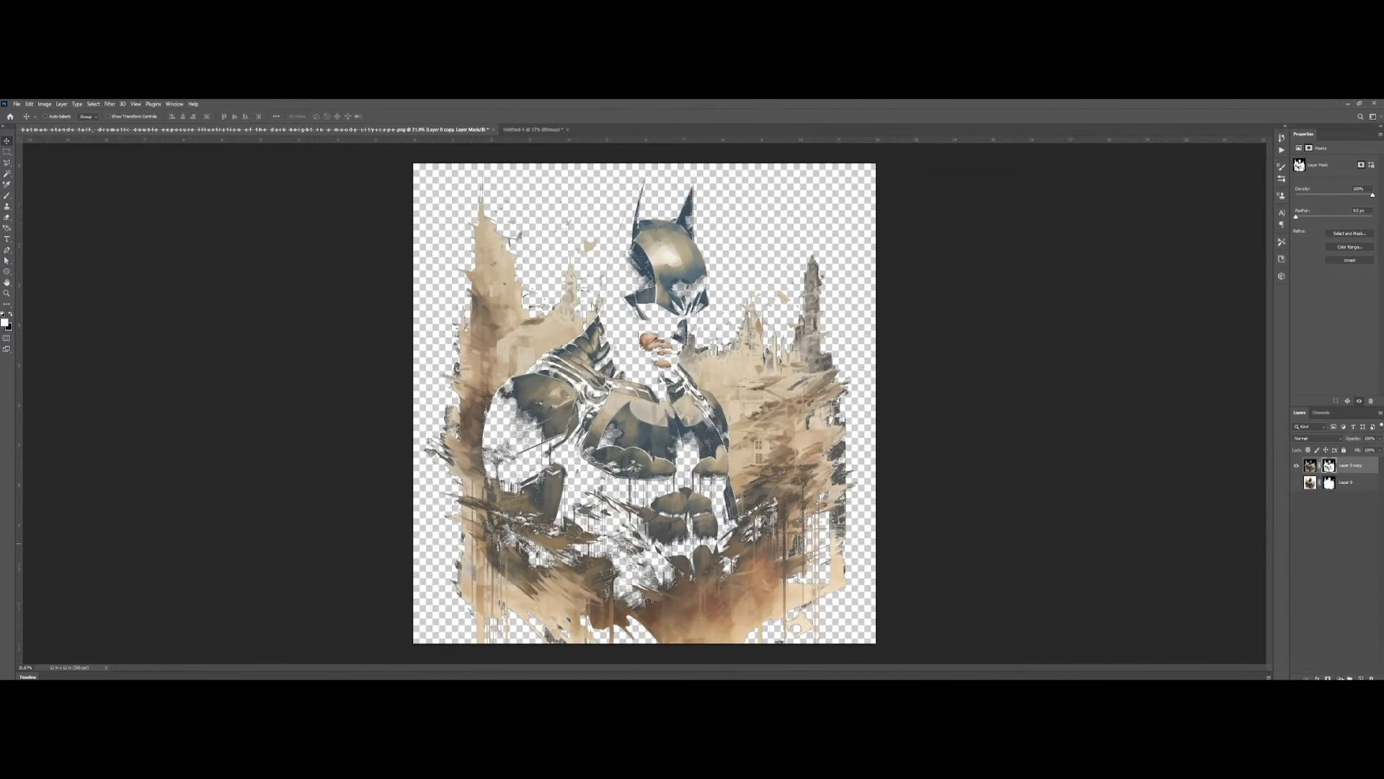
Add a solid black (000000) colour fill layer and place it directly beneath the halftone-masked artwork layer
{"action": "left_click", "coordinate": [1338, 677]}
{"action": "left_click", "coordinate": [1348, 530]}
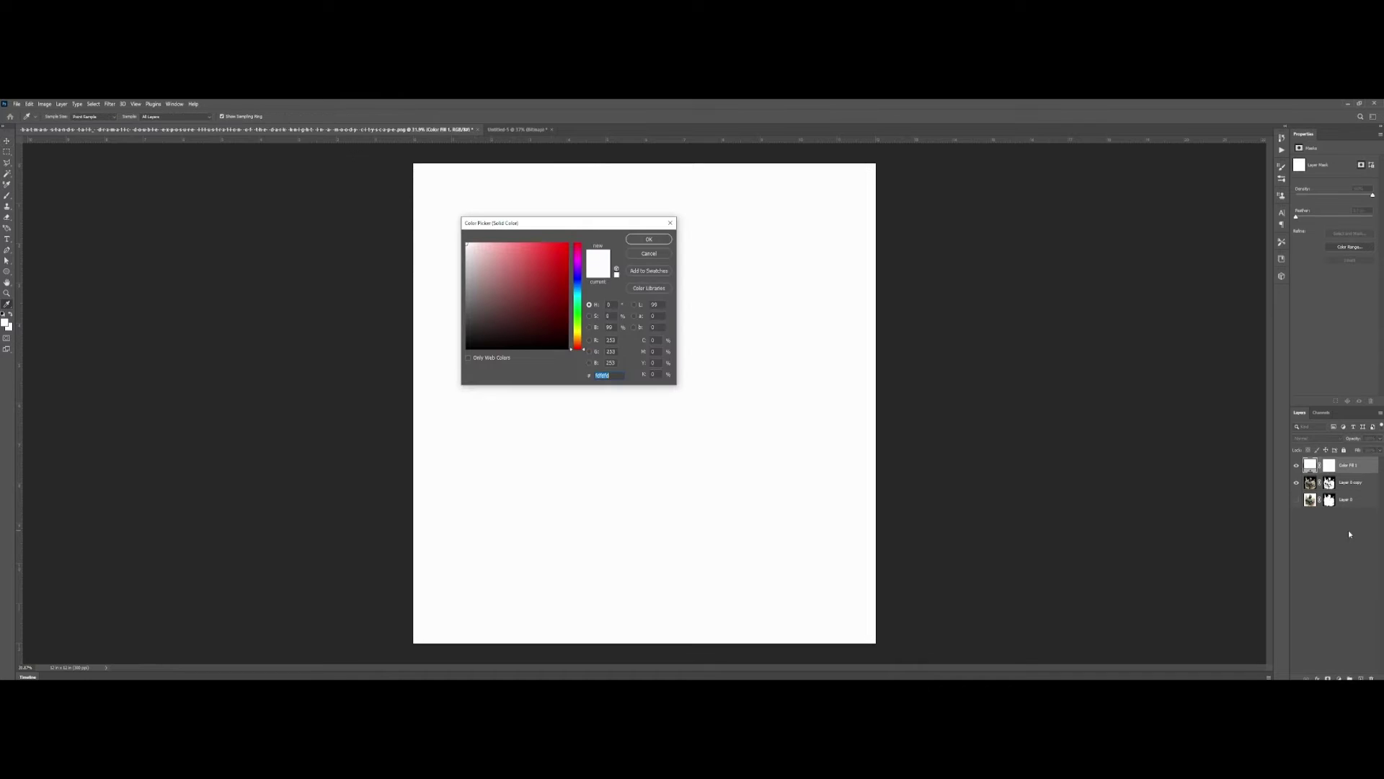
{"action": "type", "text": "000000"}
{"action": "key", "text": "Return"}
{"action": "key", "text": "v"}
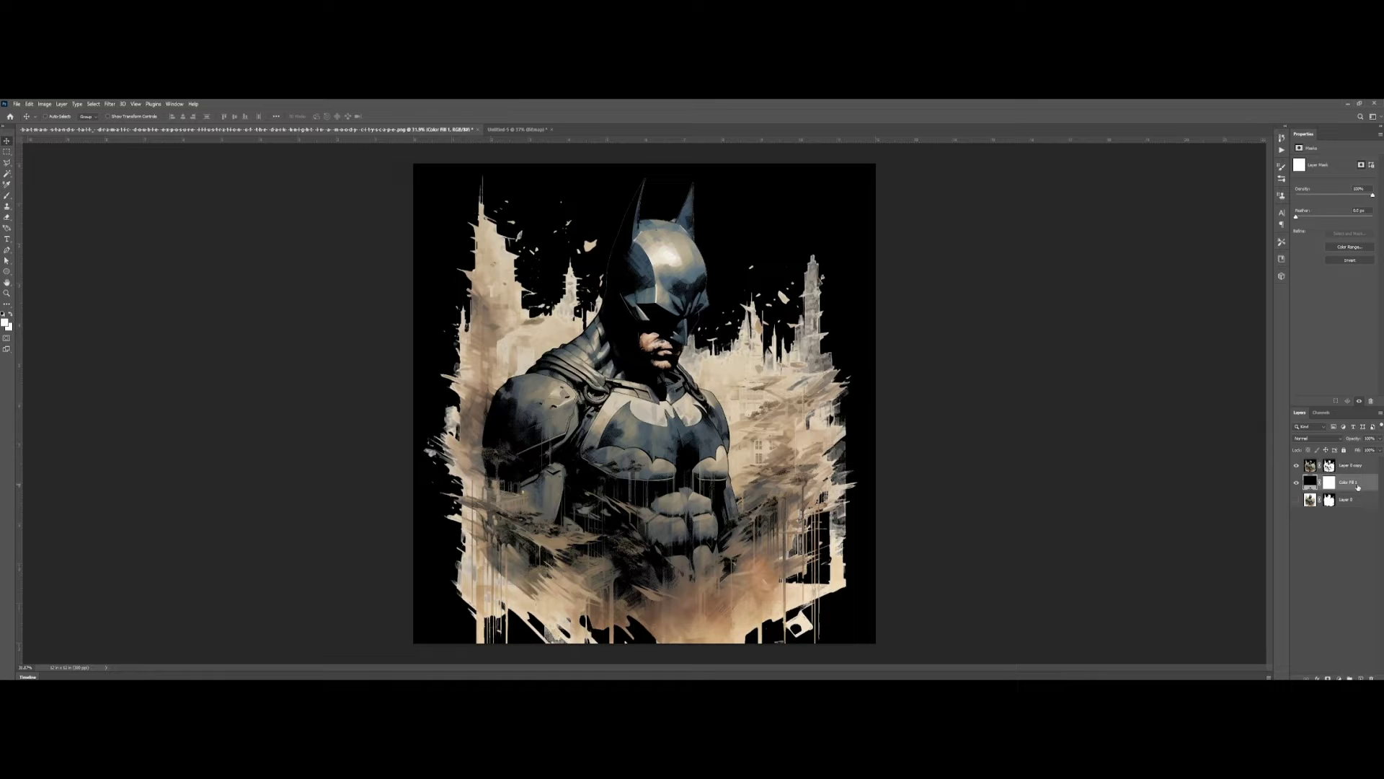
Examine the halftone shading on the mask and surrounding debris against the black background
{"action": "scroll", "coordinate": [646, 307], "scroll_direction": "up", "scroll_amount": 5}
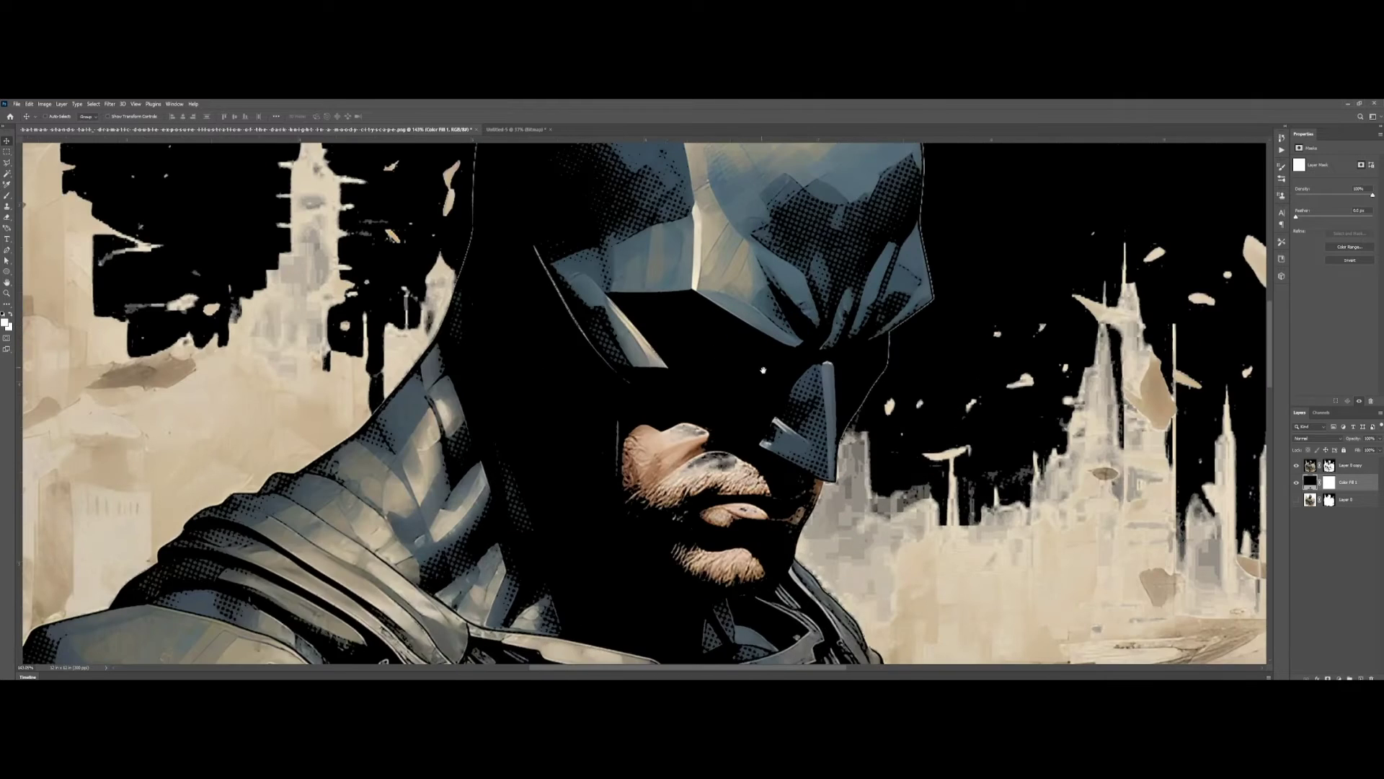
{"action": "left_click_drag", "start_coordinate": [705, 297], "coordinate": [759, 401]}
{"action": "left_click_drag", "start_coordinate": [748, 326], "coordinate": [724, 428]}
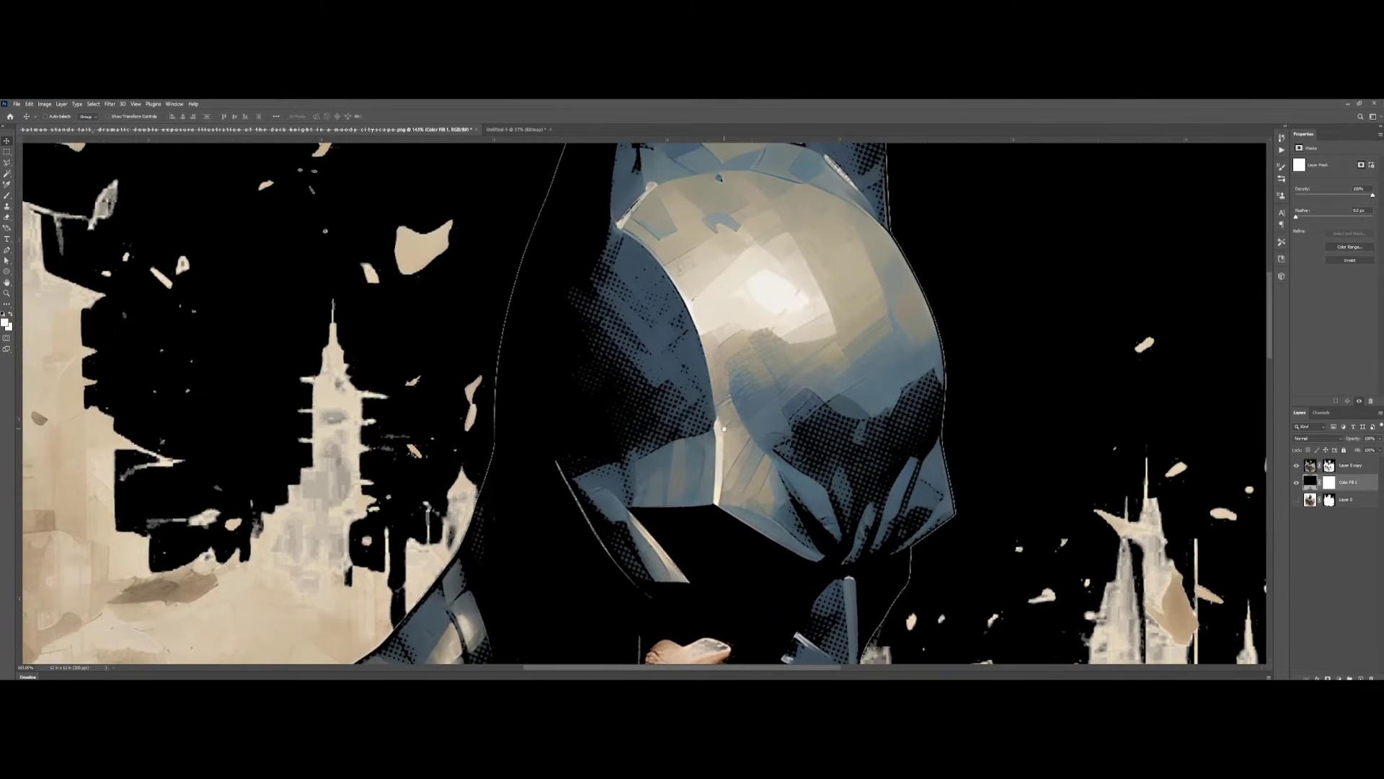
{"action": "left_click_drag", "start_coordinate": [695, 380], "coordinate": [810, 430]}
{"action": "scroll", "coordinate": [697, 358], "scroll_direction": "up", "scroll_amount": 3}
{"action": "scroll", "coordinate": [697, 361], "scroll_direction": "down", "scroll_amount": 3}
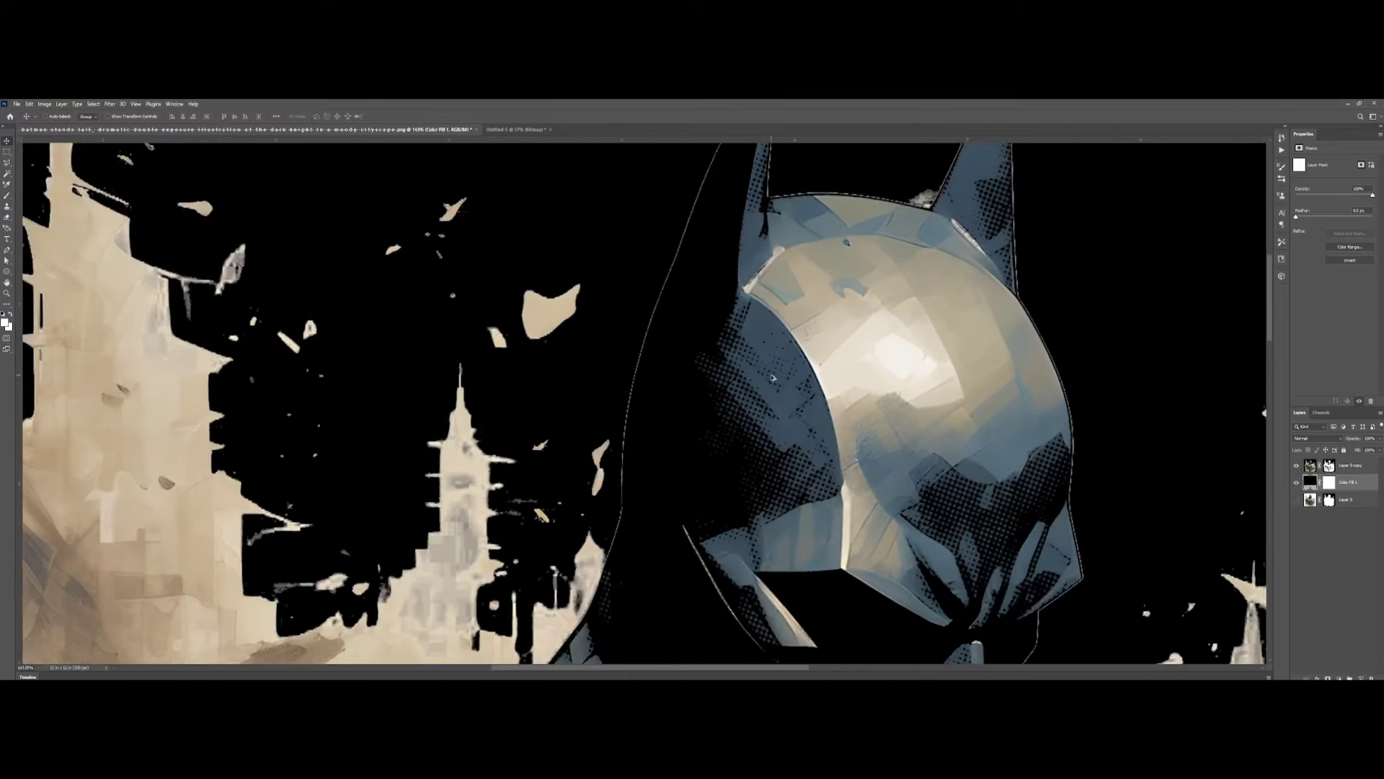
{"action": "scroll", "coordinate": [777, 389], "scroll_direction": "down", "scroll_amount": 4}
{"action": "scroll", "coordinate": [776, 389], "scroll_direction": "down", "scroll_amount": 3}
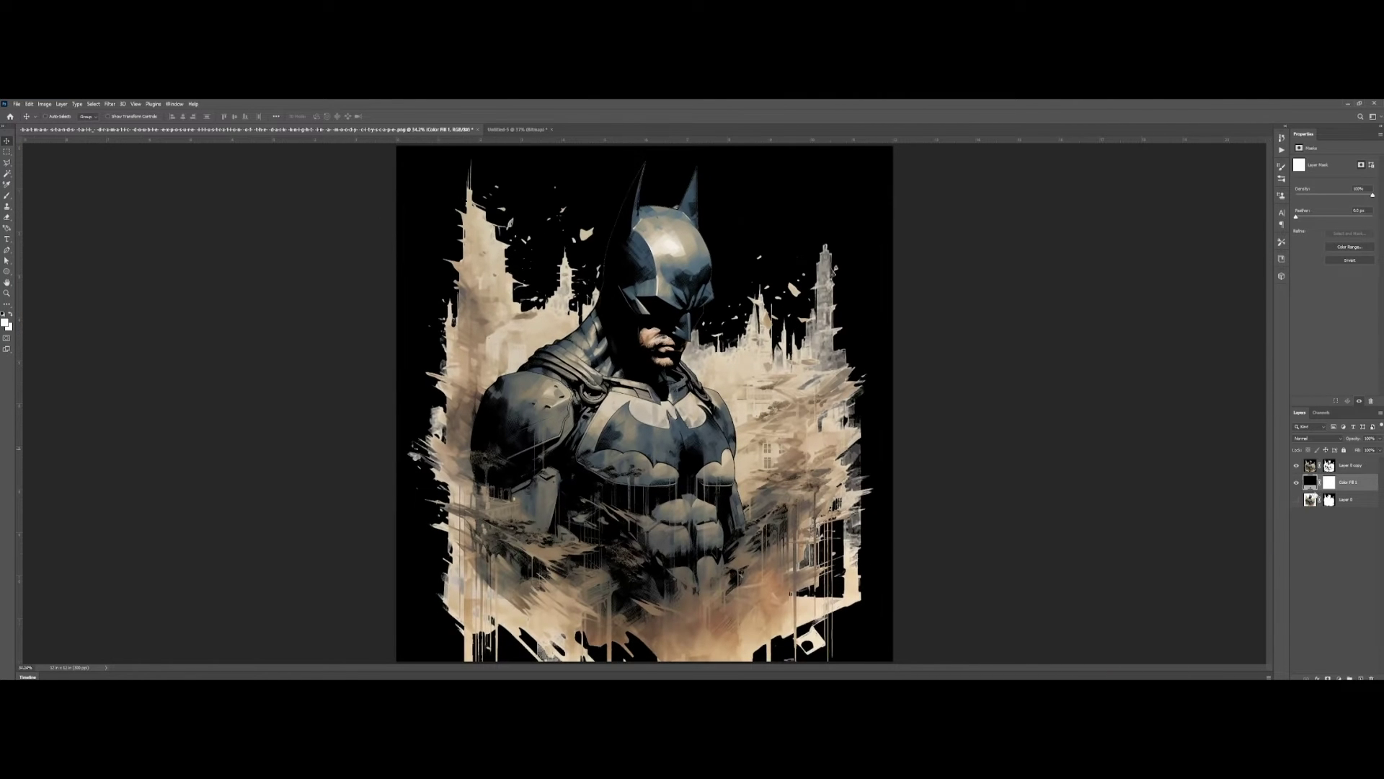
Change the colour fill layer to white, trying dark brown first, and preview the halftone artwork on it
{"action": "double_click", "coordinate": [1310, 482]}
{"action": "mouse_move", "coordinate": [539, 301]}
{"action": "left_mouse_down"}
{"action": "mouse_move", "coordinate": [569, 261]}
{"action": "mouse_move", "coordinate": [562, 346]}
{"action": "mouse_move", "coordinate": [560, 316]}
{"action": "mouse_move", "coordinate": [579, 342]}
{"action": "mouse_move", "coordinate": [558, 333]}
{"action": "mouse_move", "coordinate": [570, 333]}
{"action": "left_mouse_up"}
{"action": "left_click", "coordinate": [578, 343]}
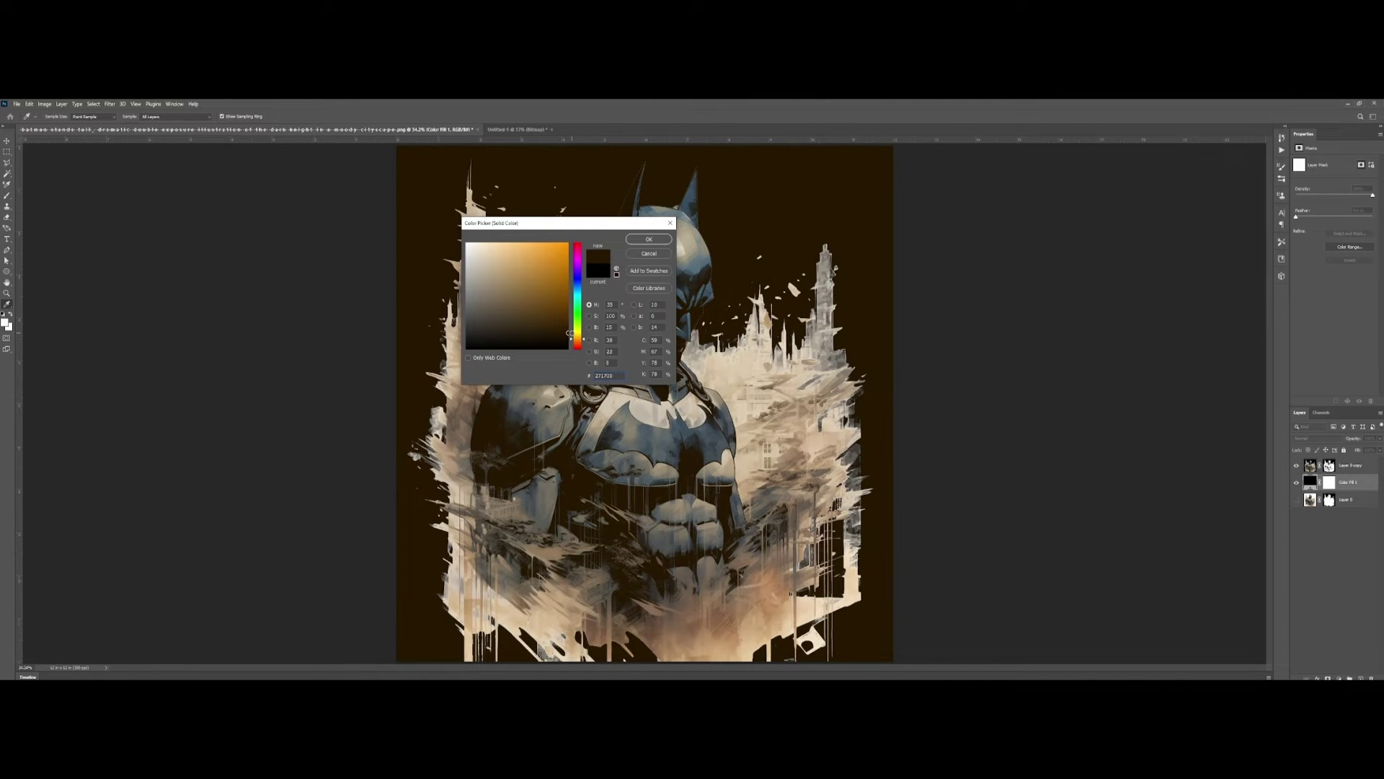
{"action": "mouse_move", "coordinate": [558, 338]}
{"action": "left_mouse_down"}
{"action": "mouse_move", "coordinate": [596, 246]}
{"action": "mouse_move", "coordinate": [562, 224]}
{"action": "mouse_move", "coordinate": [443, 210]}
{"action": "mouse_move", "coordinate": [481, 220]}
{"action": "mouse_move", "coordinate": [430, 192]}
{"action": "left_mouse_up"}
{"action": "key", "text": "Return"}
{"action": "scroll", "coordinate": [690, 322], "scroll_direction": "up", "scroll_amount": 3}
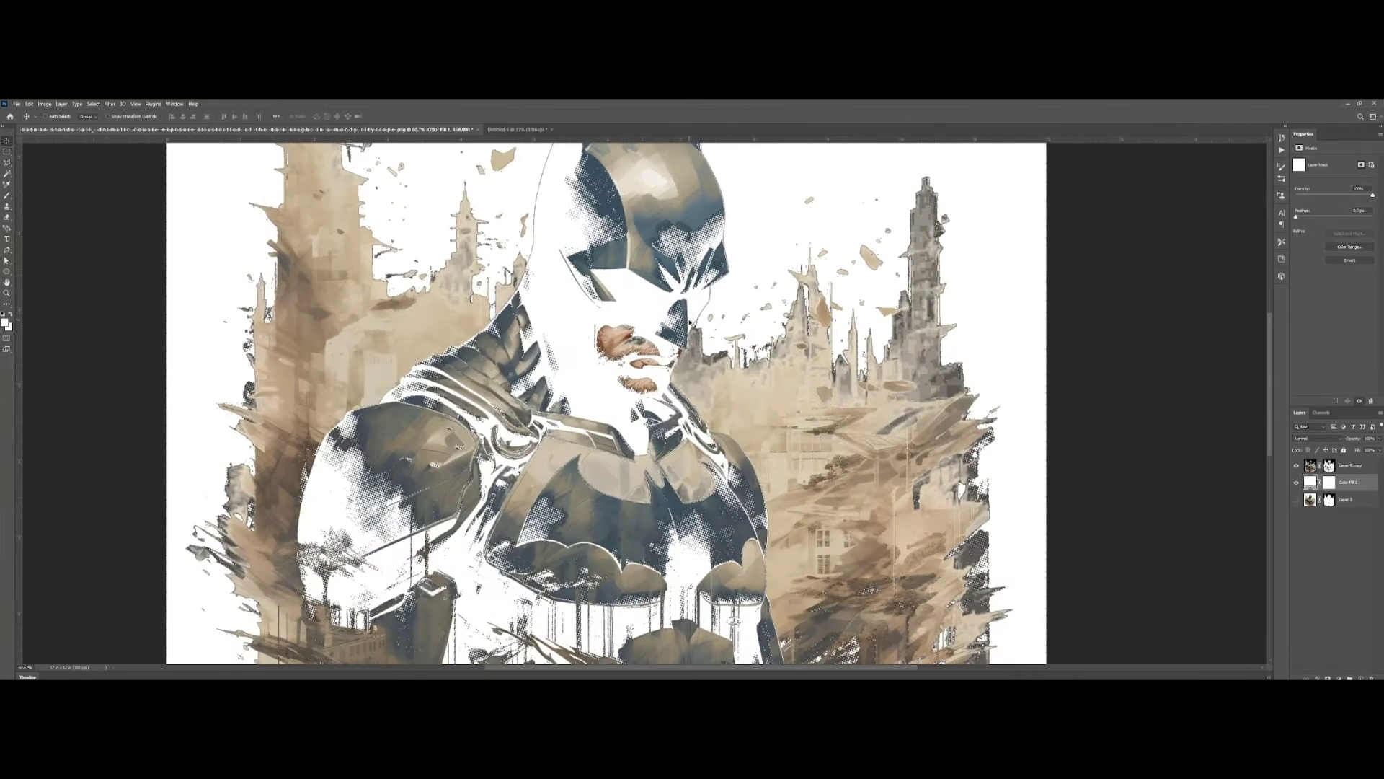
{"action": "scroll", "coordinate": [666, 296], "scroll_direction": "down", "scroll_amount": 5}
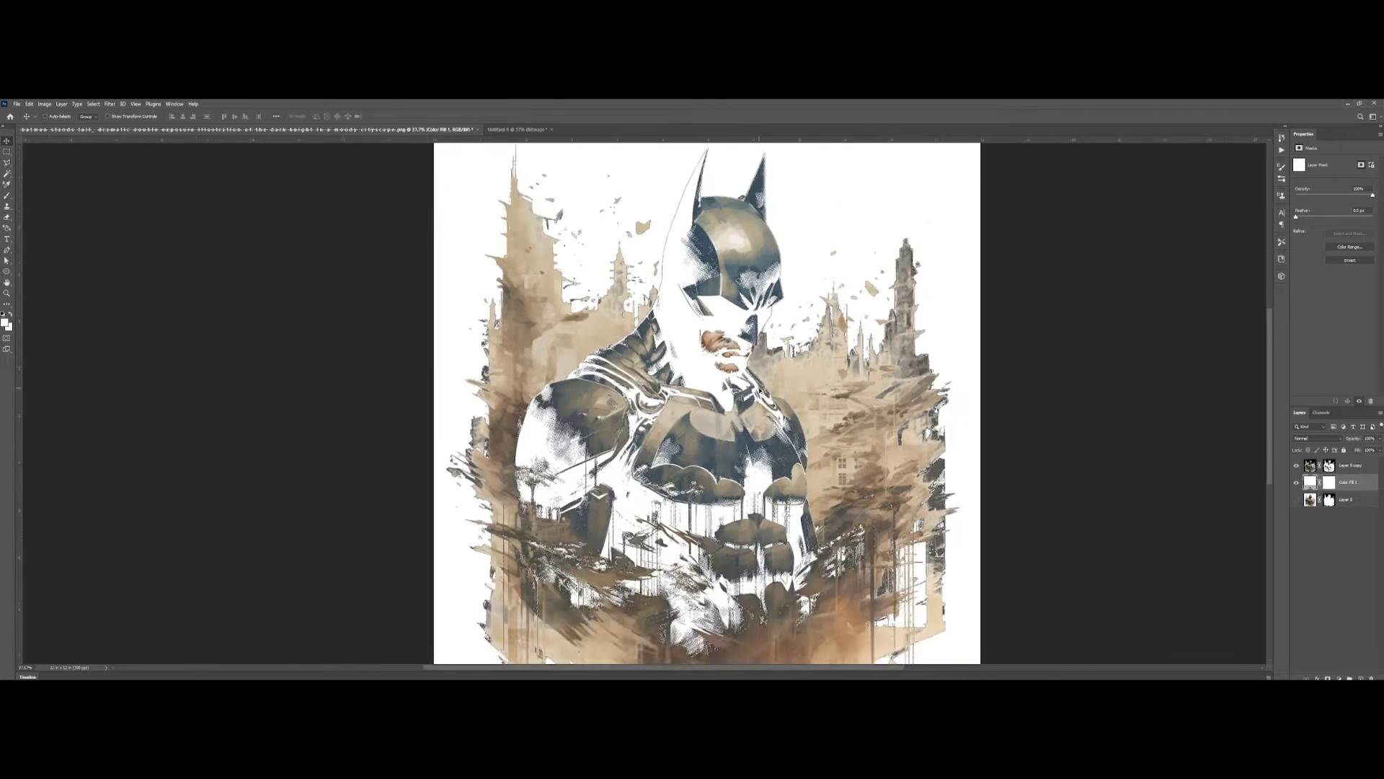
Recolour the fill layer beneath the artwork to a very dark orange-brown
{"action": "double_click", "coordinate": [1312, 484]}
{"action": "mouse_move", "coordinate": [547, 314]}
{"action": "left_mouse_down"}
{"action": "mouse_move", "coordinate": [556, 282]}
{"action": "mouse_move", "coordinate": [550, 336]}
{"action": "mouse_move", "coordinate": [577, 336]}
{"action": "mouse_move", "coordinate": [551, 334]}
{"action": "left_mouse_up"}
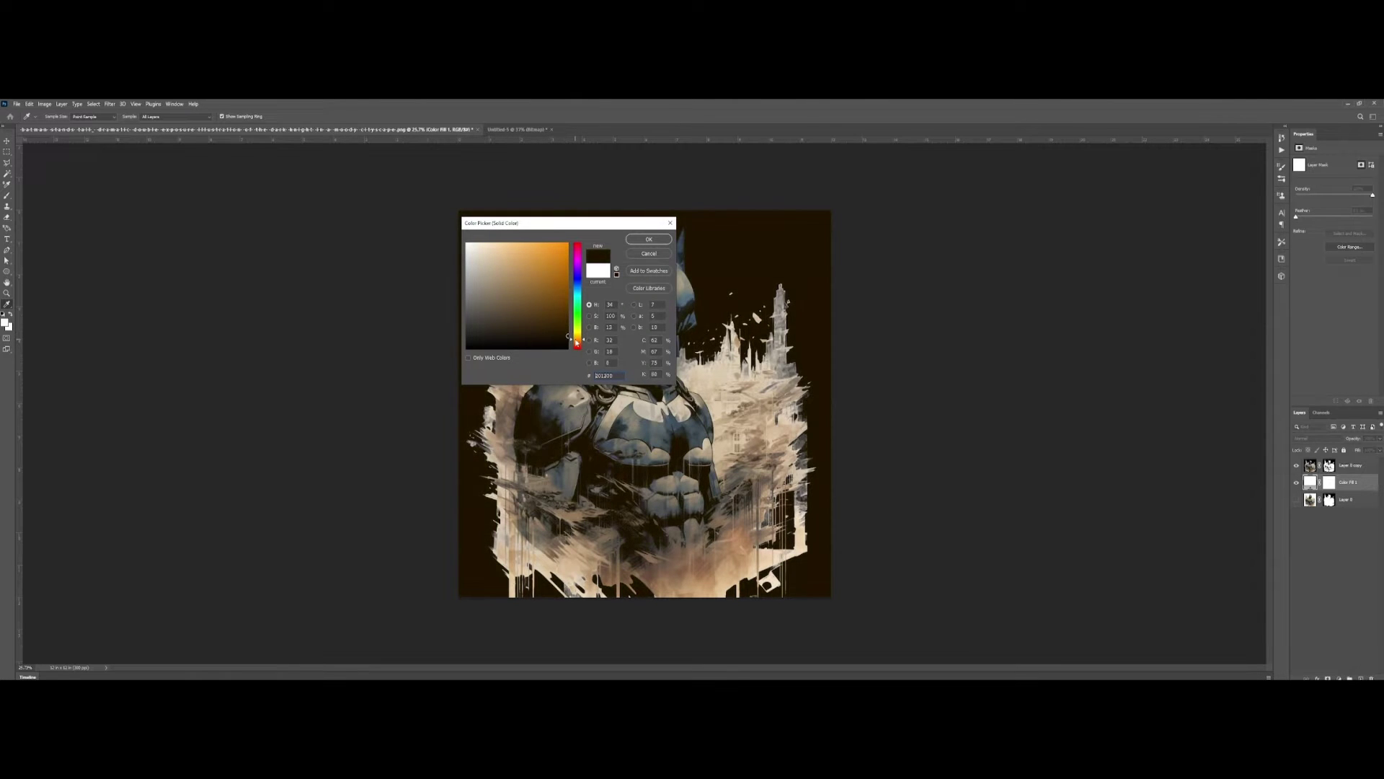
{"action": "left_click_drag", "start_coordinate": [566, 339], "coordinate": [564, 341]}
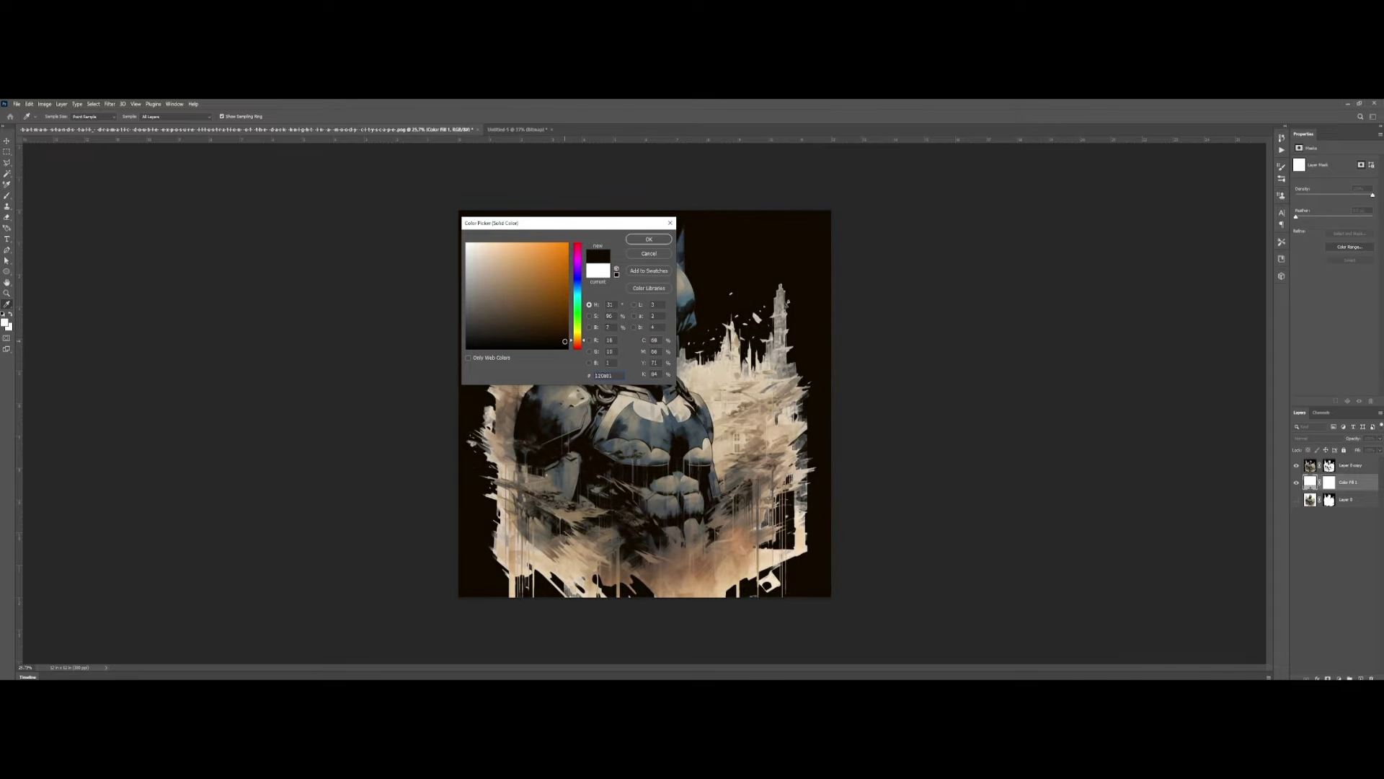
{"action": "key", "text": "Return"}
{"action": "key", "text": "v"}
Check the artwork on the dark brown background and delete the colour fill layer beneath it
{"action": "scroll", "coordinate": [648, 383], "scroll_direction": "up", "scroll_amount": 3}
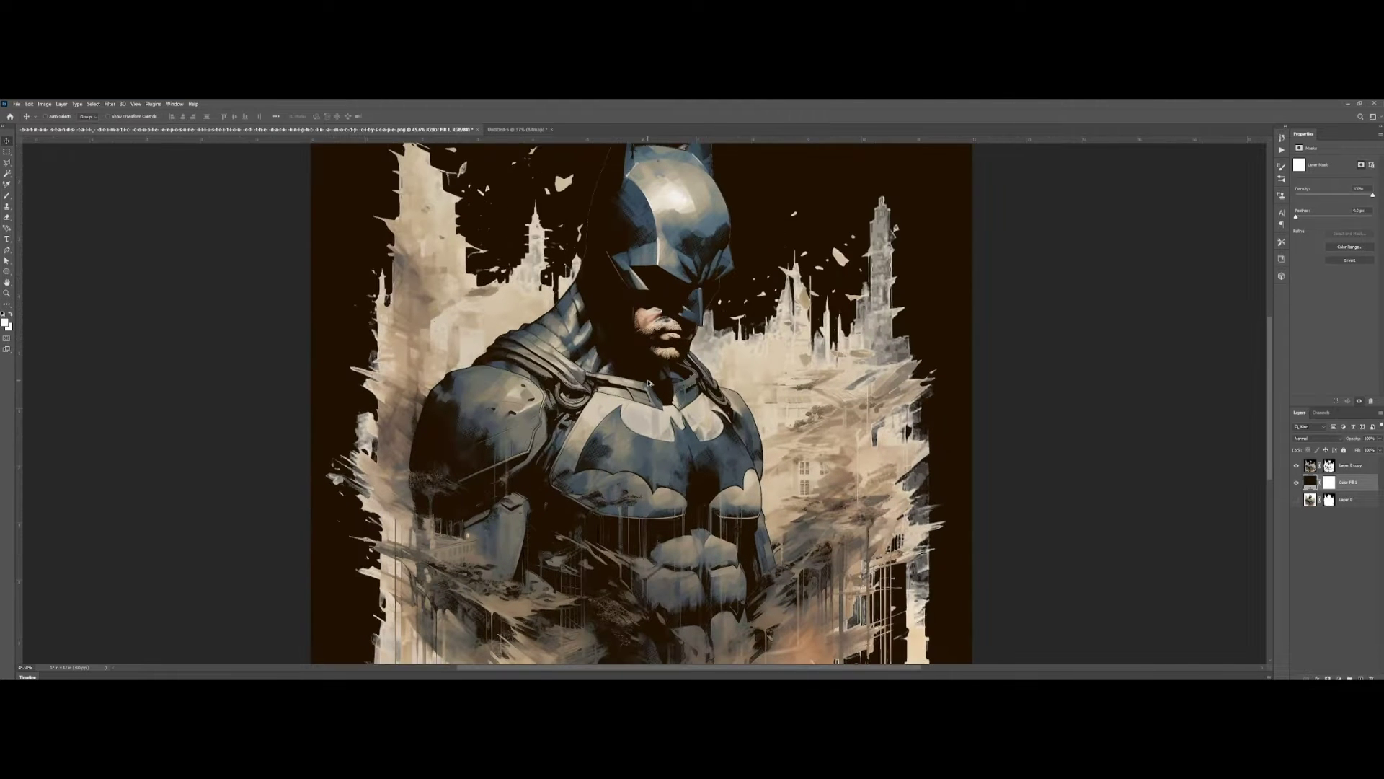
{"action": "left_click_drag", "start_coordinate": [784, 388], "coordinate": [863, 414]}
{"action": "scroll", "coordinate": [868, 400], "scroll_direction": "down", "scroll_amount": 3}
{"action": "scroll", "coordinate": [664, 333], "scroll_direction": "up", "scroll_amount": 6}
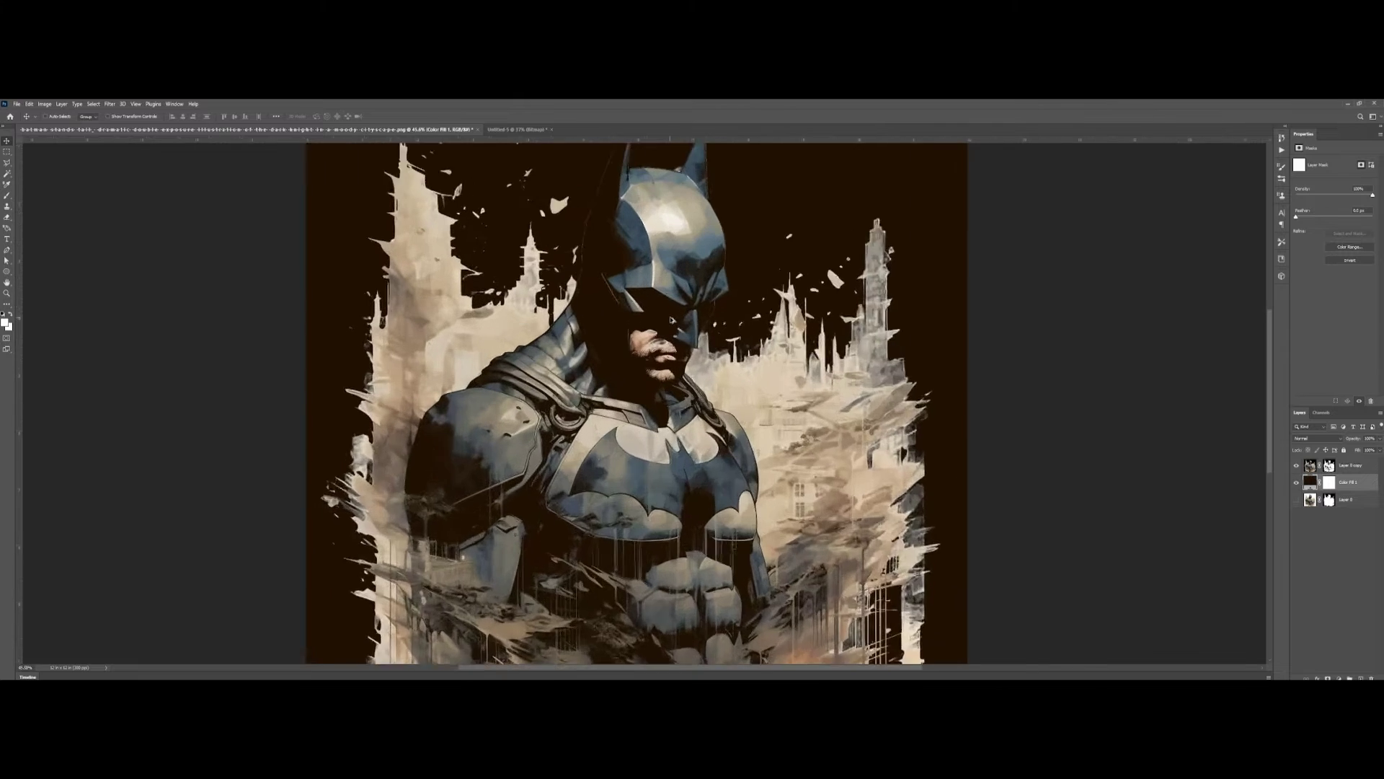
{"action": "scroll", "coordinate": [763, 335], "scroll_direction": "down", "scroll_amount": 5}
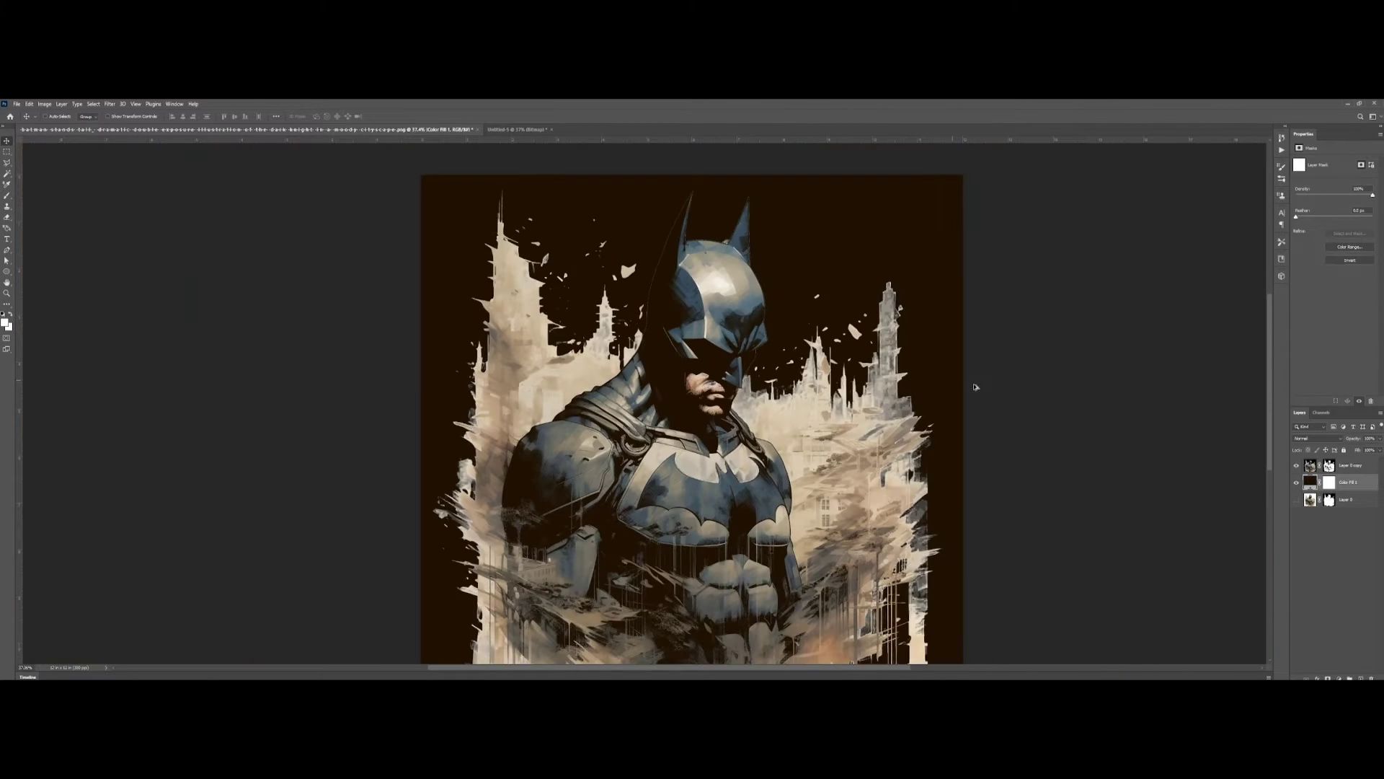
{"action": "scroll", "coordinate": [850, 433], "scroll_direction": "down", "scroll_amount": 2}
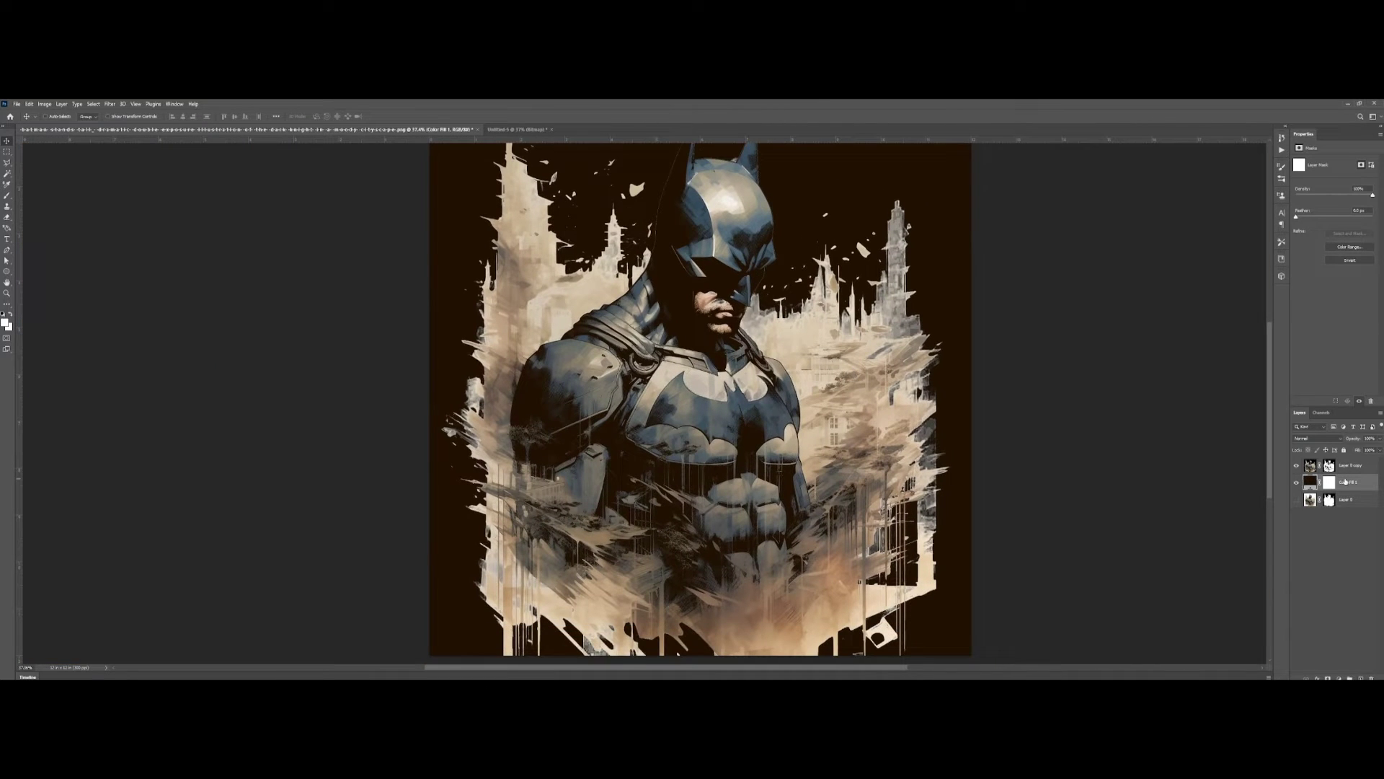
{"action": "key", "text": "Delete"}
{"action": "scroll", "coordinate": [829, 416], "scroll_direction": "down", "scroll_amount": 2}
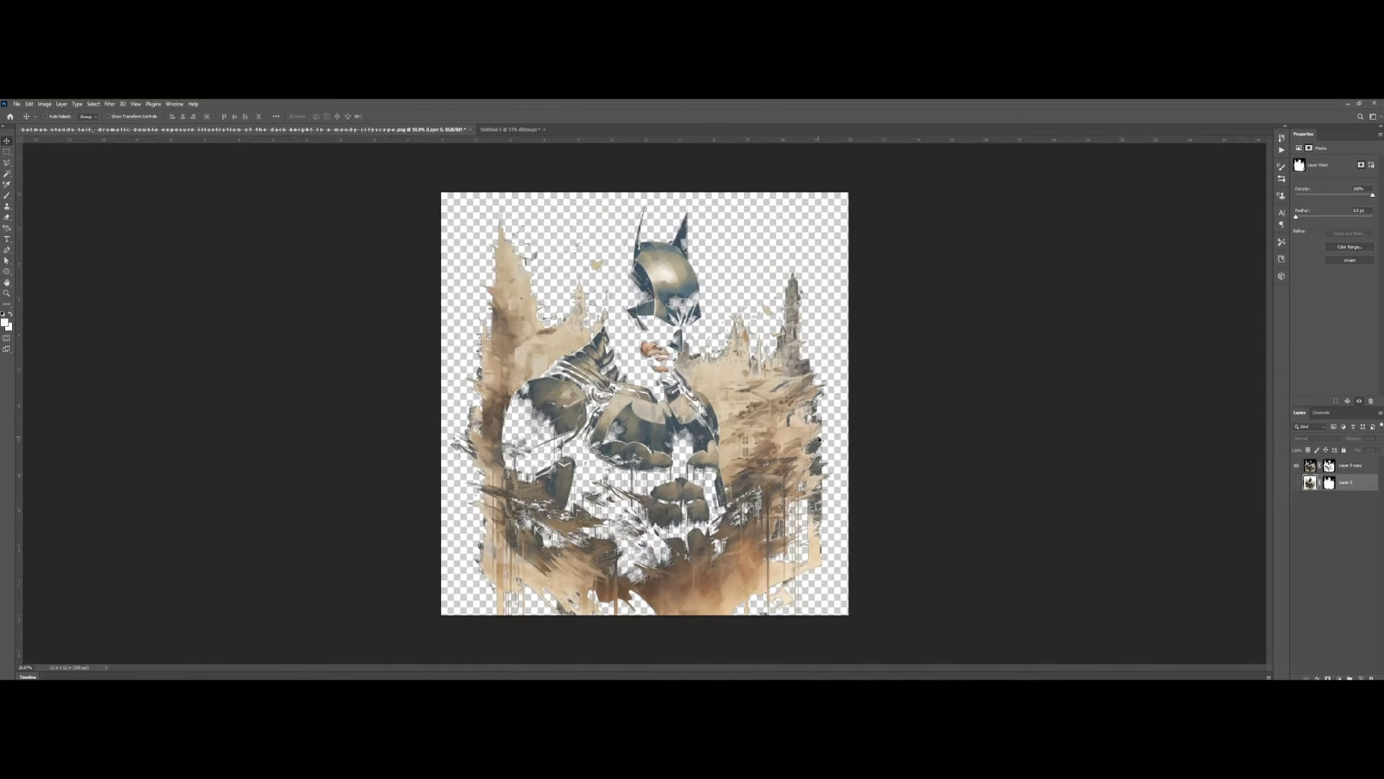
Start saving the halftone-masked artwork with its transparent background as a new file
{"action": "key", "text": "ctrl+shift+s"}
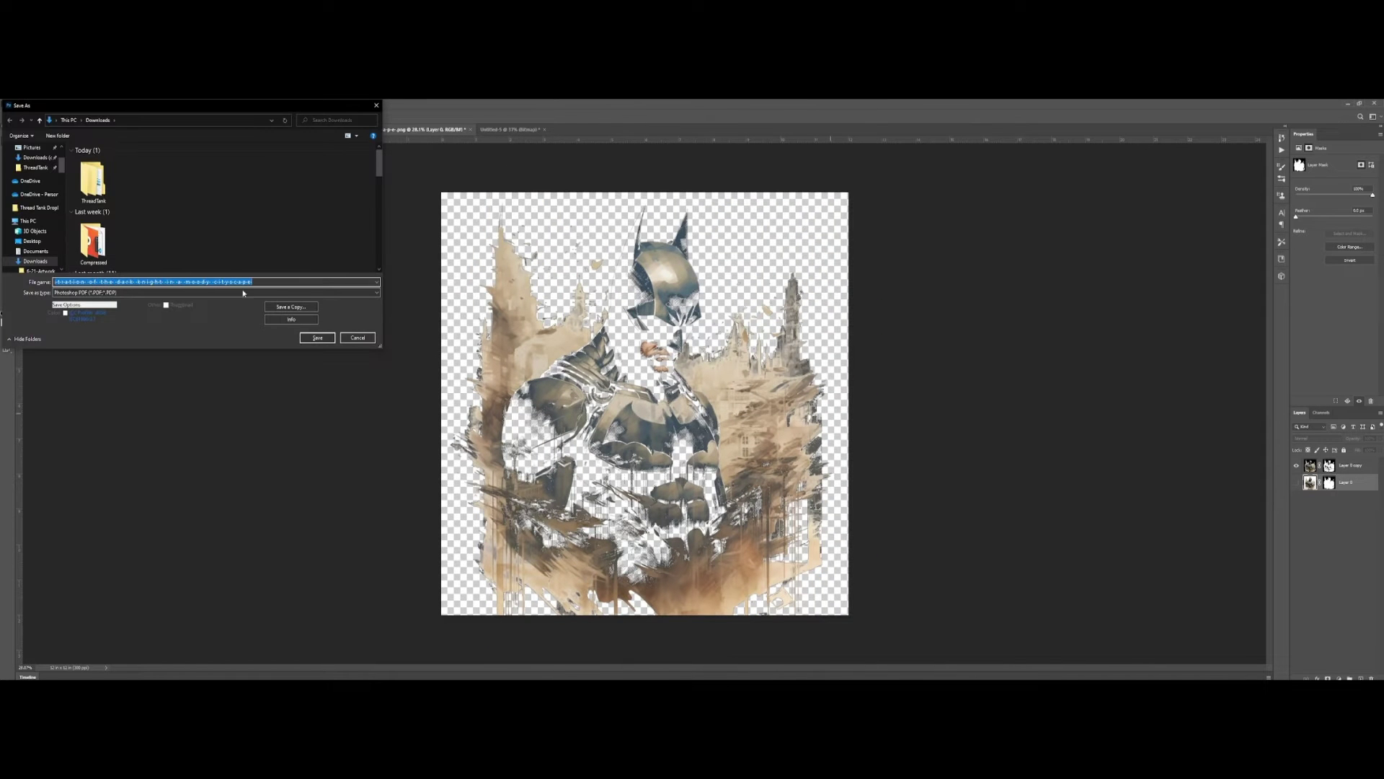